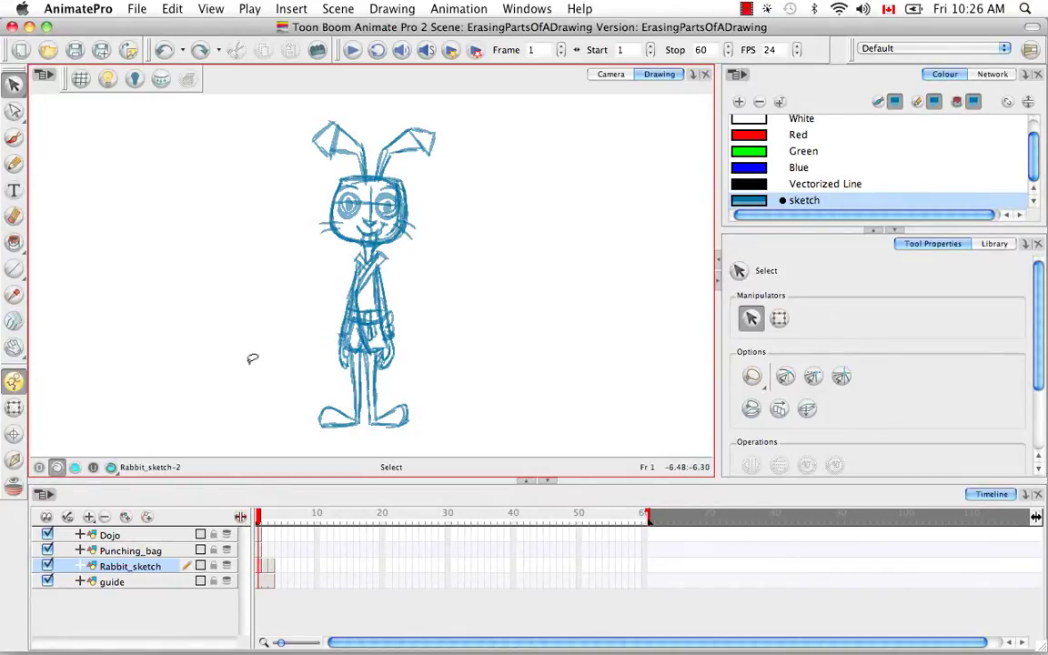
- Rotate the view and zoom in to a close-up of the rabbit sketch's face
{"action": "key", "text": "alt+e"}
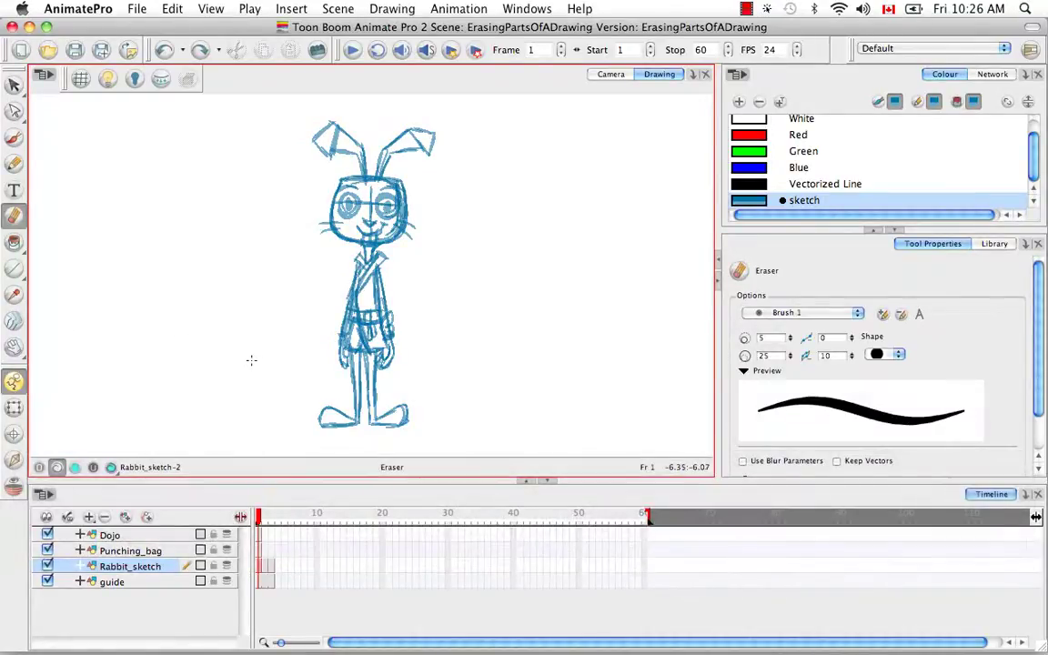
{"action": "mouse_move", "coordinate": [538, 303]}
{"action": "left_mouse_down"}
{"action": "mouse_move", "coordinate": [552, 276]}
{"action": "mouse_move", "coordinate": [524, 253]}
{"action": "left_mouse_up"}
{"action": "key", "text": "super+equal"}
{"action": "key", "text": "super+equal"}
{"action": "key", "text": "super+equal"}
{"action": "key", "text": "super+equal"}
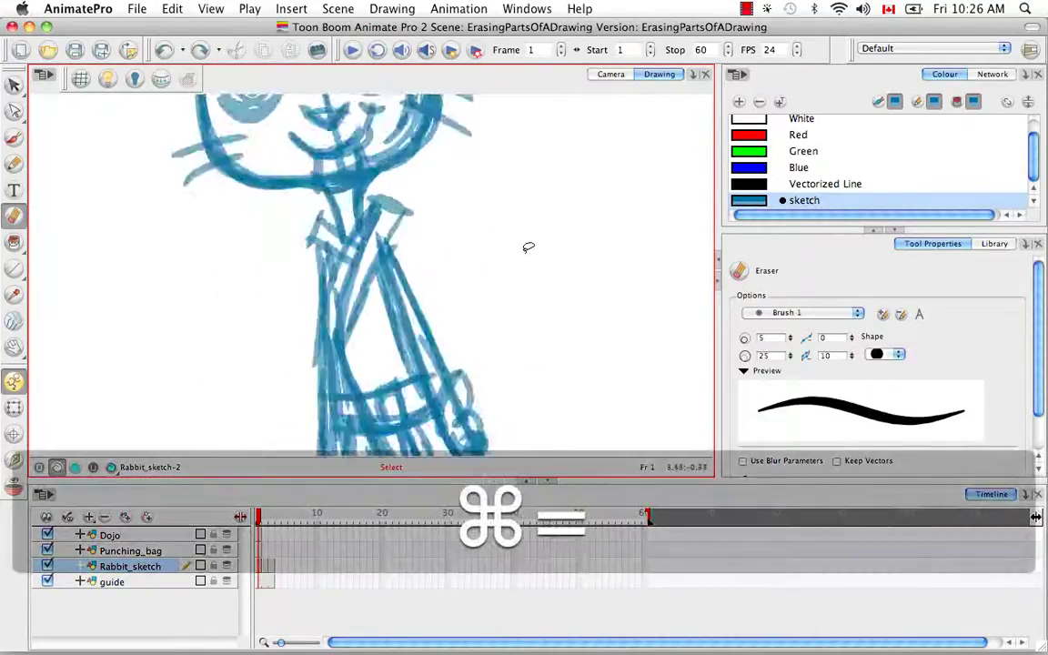
{"action": "key", "text": "space"}
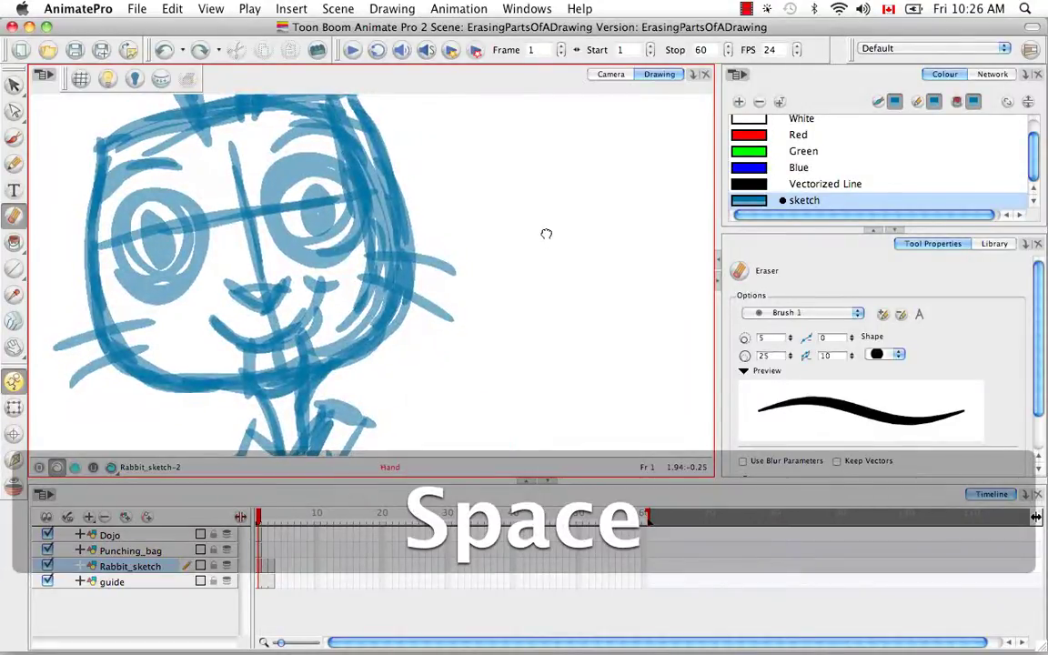
{"action": "left_click_drag", "start_coordinate": [545, 234], "coordinate": [521, 292]}
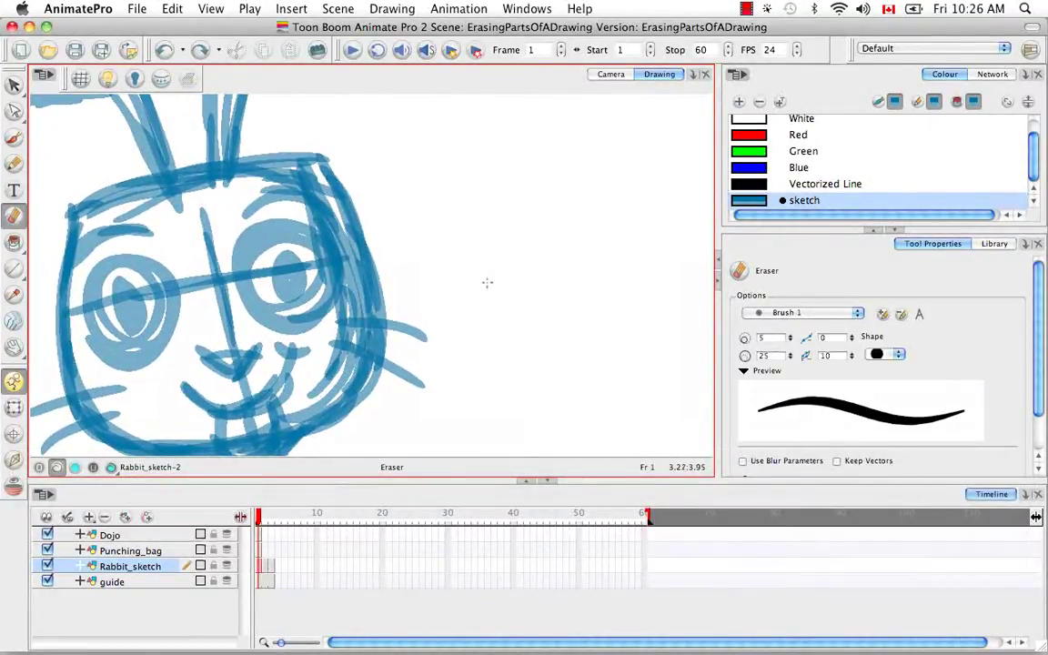
{"action": "key", "text": "alt"}
{"action": "key", "text": "alt+b"}
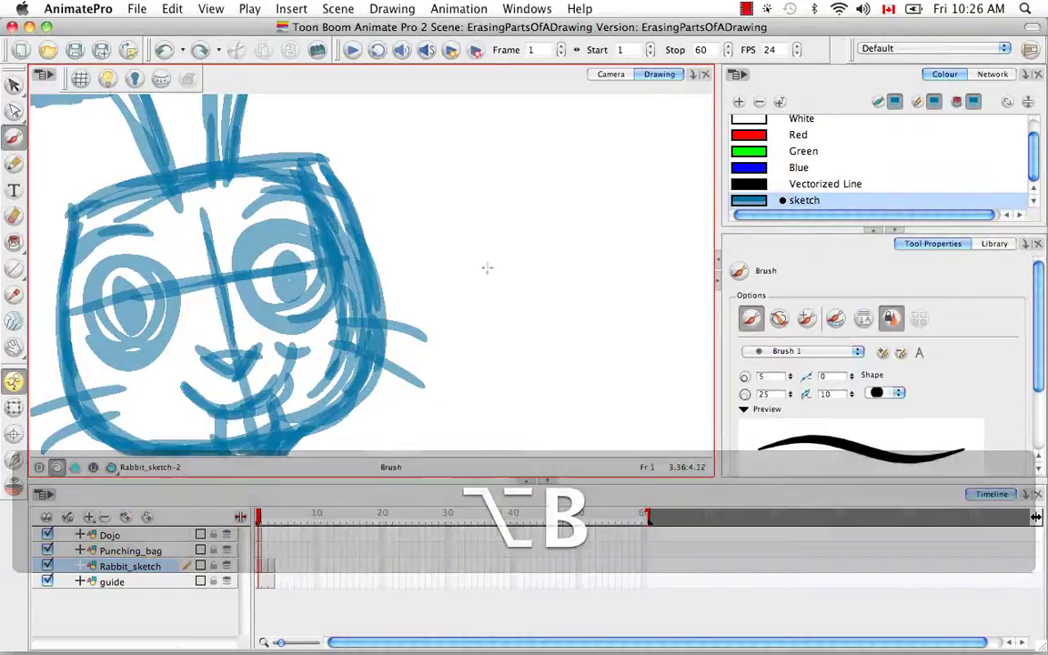
- Draw a test stroke right of the face, erase gaps in it, and redraw a joining stroke
{"action": "mouse_move", "coordinate": [478, 172]}
{"action": "left_mouse_down"}
{"action": "mouse_move", "coordinate": [482, 311]}
{"action": "mouse_move", "coordinate": [475, 264]}
{"action": "mouse_move", "coordinate": [496, 345]}
{"action": "mouse_move", "coordinate": [535, 386]}
{"action": "left_mouse_up"}
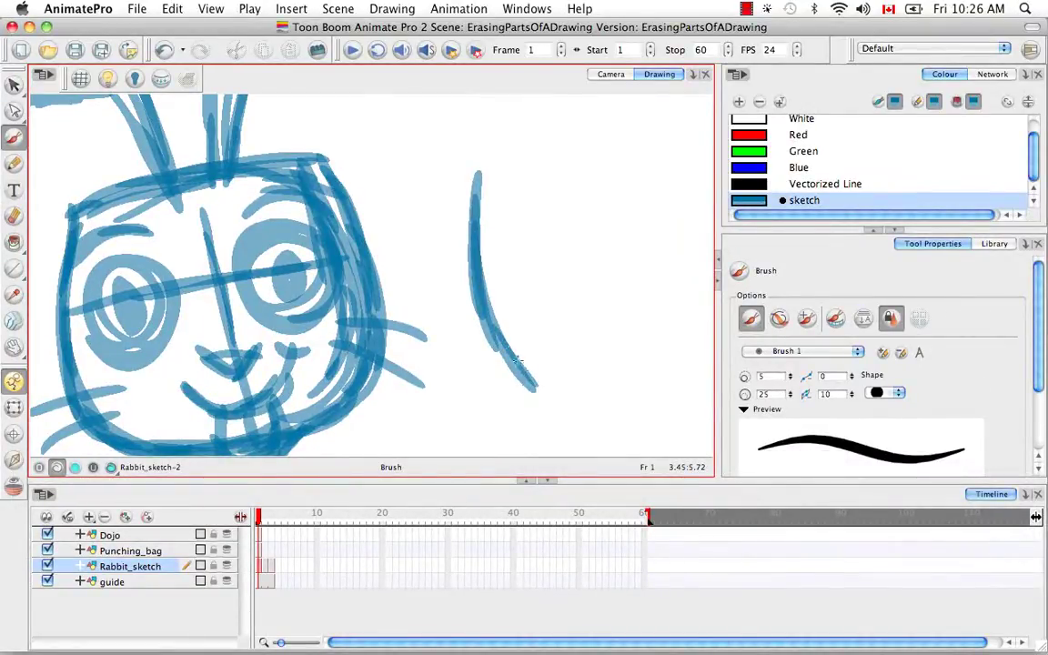
{"action": "key", "text": "e"}
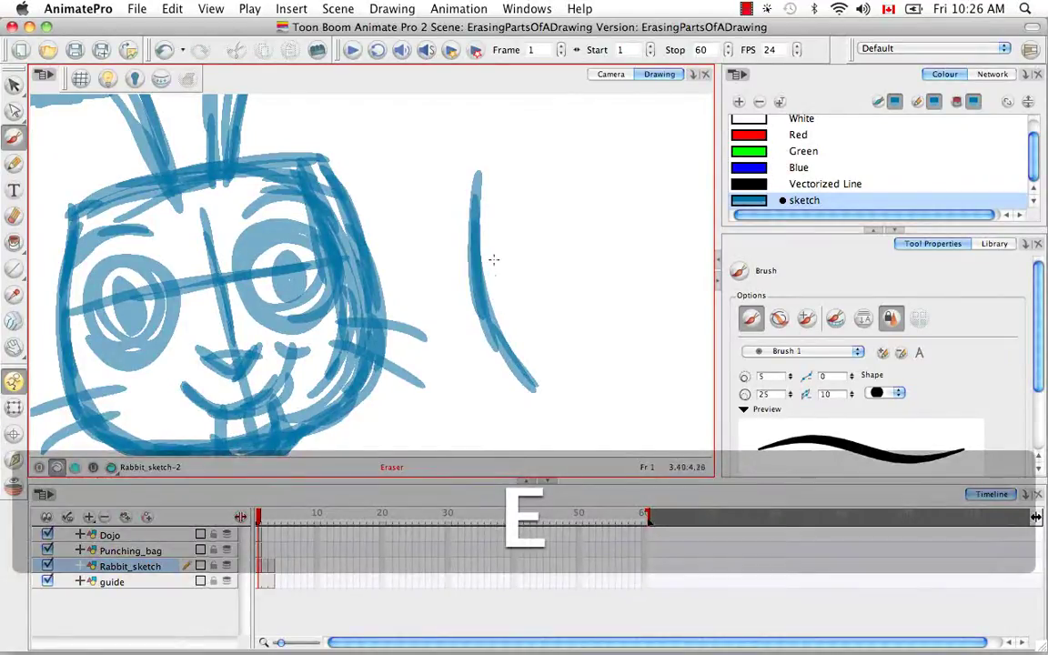
{"action": "mouse_move", "coordinate": [472, 262]}
{"action": "left_mouse_down"}
{"action": "mouse_move", "coordinate": [487, 351]}
{"action": "mouse_move", "coordinate": [500, 275]}
{"action": "left_mouse_up"}
{"action": "mouse_move", "coordinate": [494, 223]}
{"action": "left_mouse_down"}
{"action": "mouse_move", "coordinate": [476, 290]}
{"action": "mouse_move", "coordinate": [481, 250]}
{"action": "left_mouse_up"}
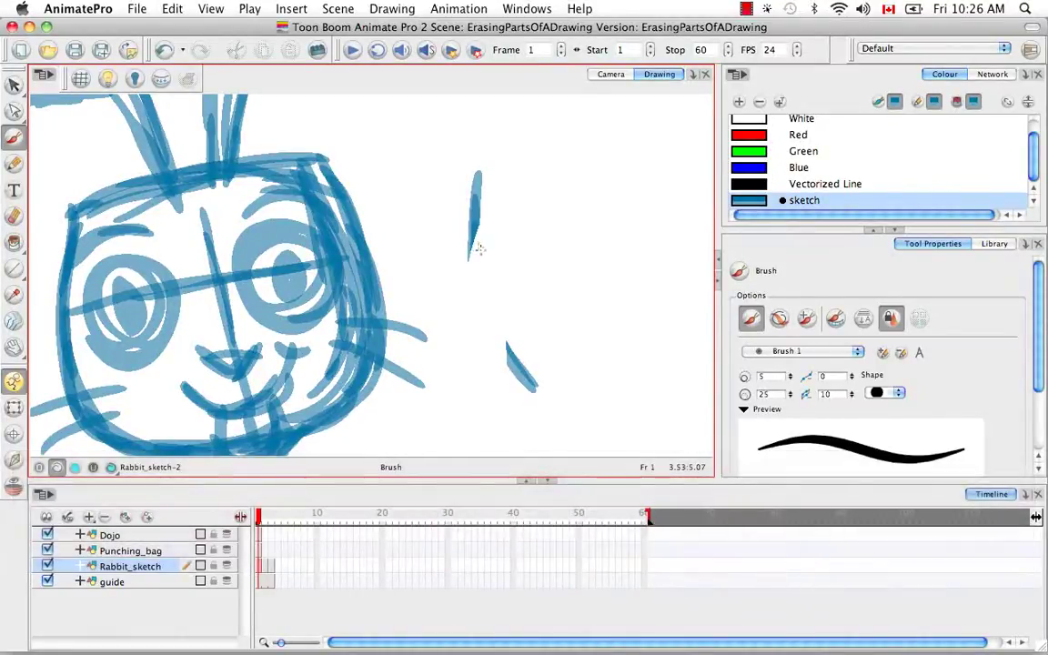
{"action": "mouse_move", "coordinate": [473, 187]}
{"action": "left_mouse_down"}
{"action": "mouse_move", "coordinate": [479, 269]}
{"action": "mouse_move", "coordinate": [505, 333]}
{"action": "left_mouse_up"}
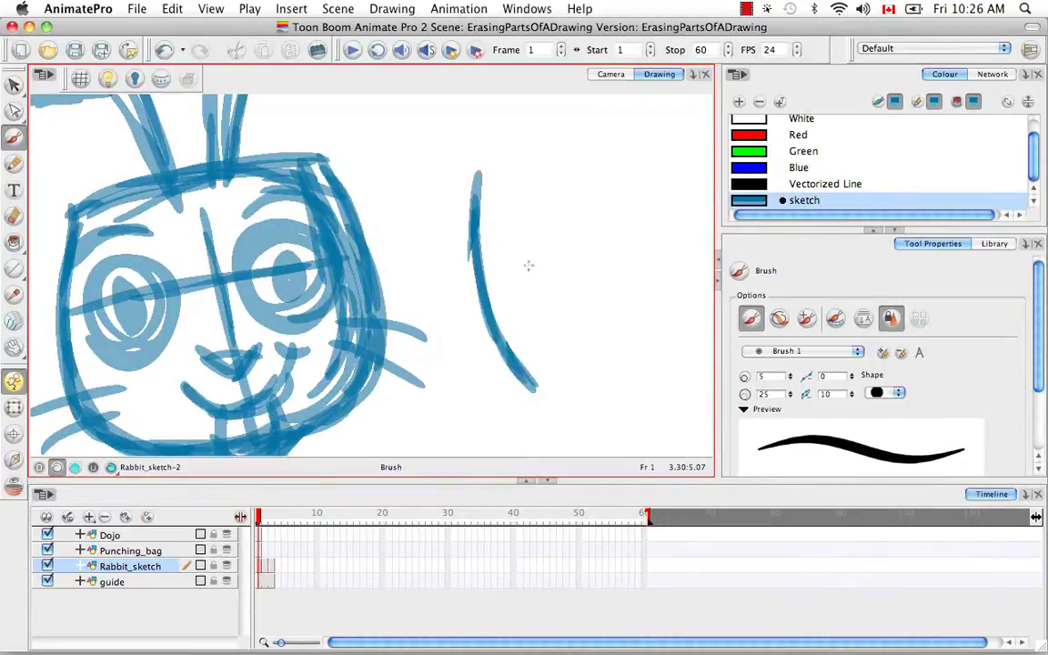
- Lasso and delete the test stroke, then zoom in closer on the face
{"action": "key", "text": "v"}
{"action": "mouse_move", "coordinate": [553, 226]}
{"action": "left_mouse_down"}
{"action": "mouse_move", "coordinate": [552, 175]}
{"action": "mouse_move", "coordinate": [519, 387]}
{"action": "mouse_move", "coordinate": [528, 159]}
{"action": "left_mouse_up"}
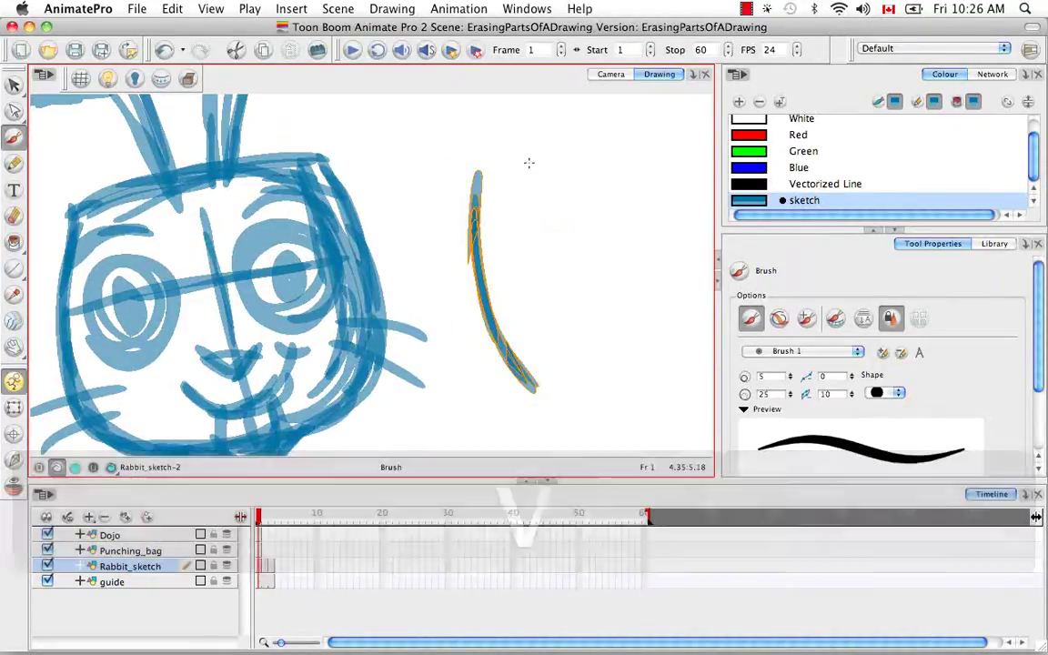
{"action": "key", "text": "BackSpace"}
{"action": "key", "text": "space"}
{"action": "mouse_move", "coordinate": [445, 286]}
{"action": "left_mouse_down"}
{"action": "mouse_move", "coordinate": [509, 250]}
{"action": "mouse_move", "coordinate": [515, 269]}
{"action": "mouse_move", "coordinate": [481, 253]}
{"action": "left_mouse_up"}
{"action": "key", "text": "super+equal"}
{"action": "key", "text": "super+equal"}
{"action": "key", "text": "space"}
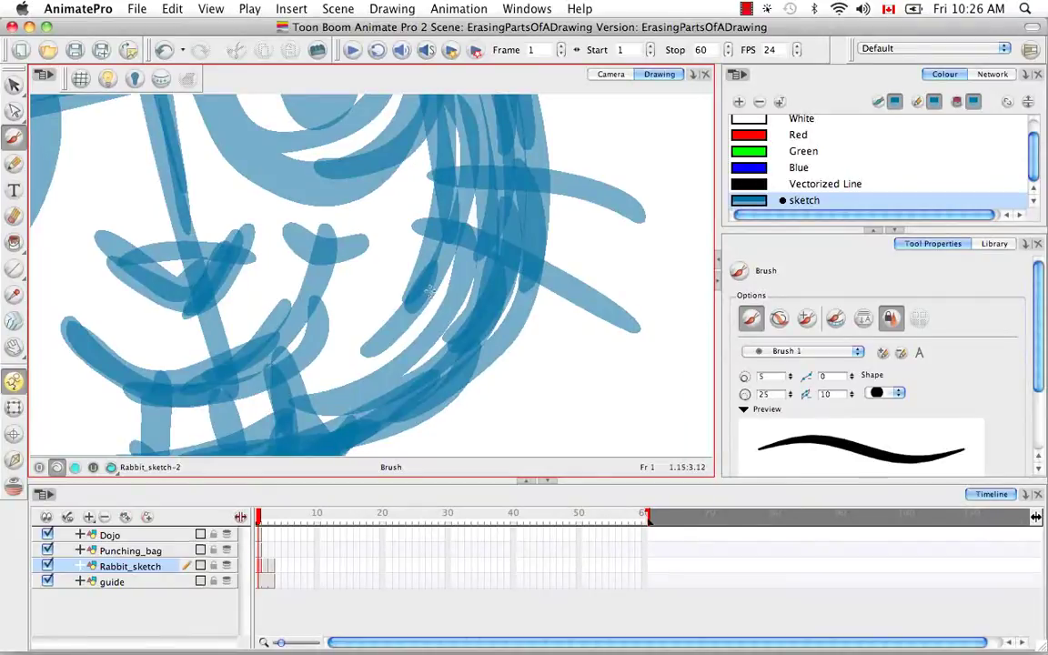
- Erase the thin stray stroke on the face and expand the eraser's Tool Properties
{"action": "key", "text": "alt+e"}
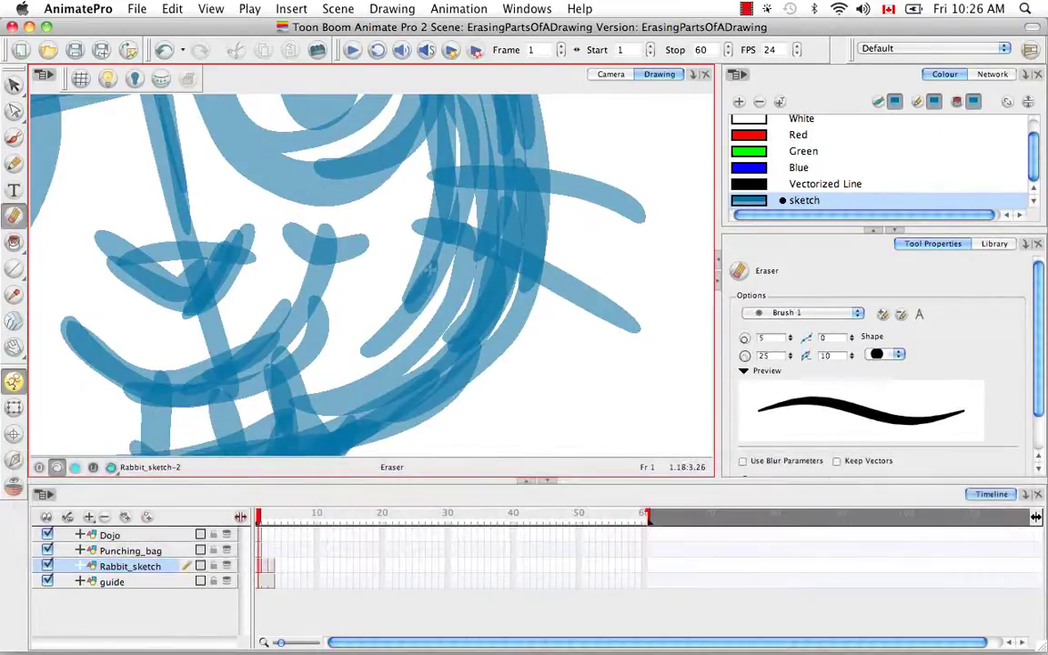
{"action": "left_click_drag", "start_coordinate": [430, 270], "coordinate": [356, 352]}
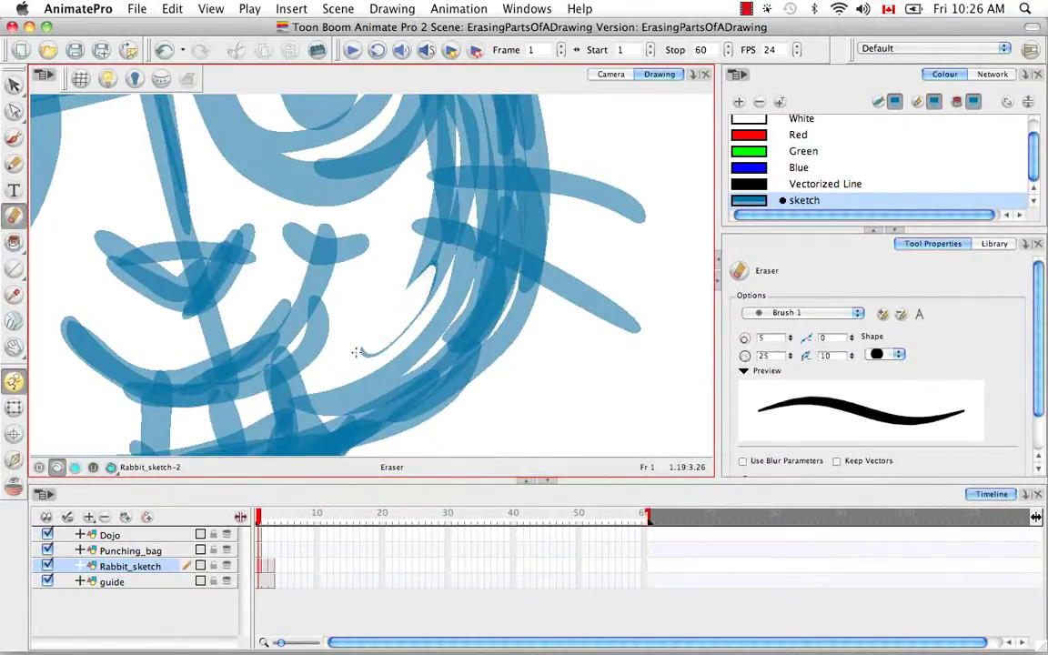
{"action": "mouse_move", "coordinate": [424, 301]}
{"action": "left_mouse_down"}
{"action": "mouse_move", "coordinate": [360, 358]}
{"action": "mouse_move", "coordinate": [435, 291]}
{"action": "left_mouse_up"}
{"action": "key", "text": "space"}
{"action": "left_click_drag", "start_coordinate": [614, 345], "coordinate": [520, 395]}
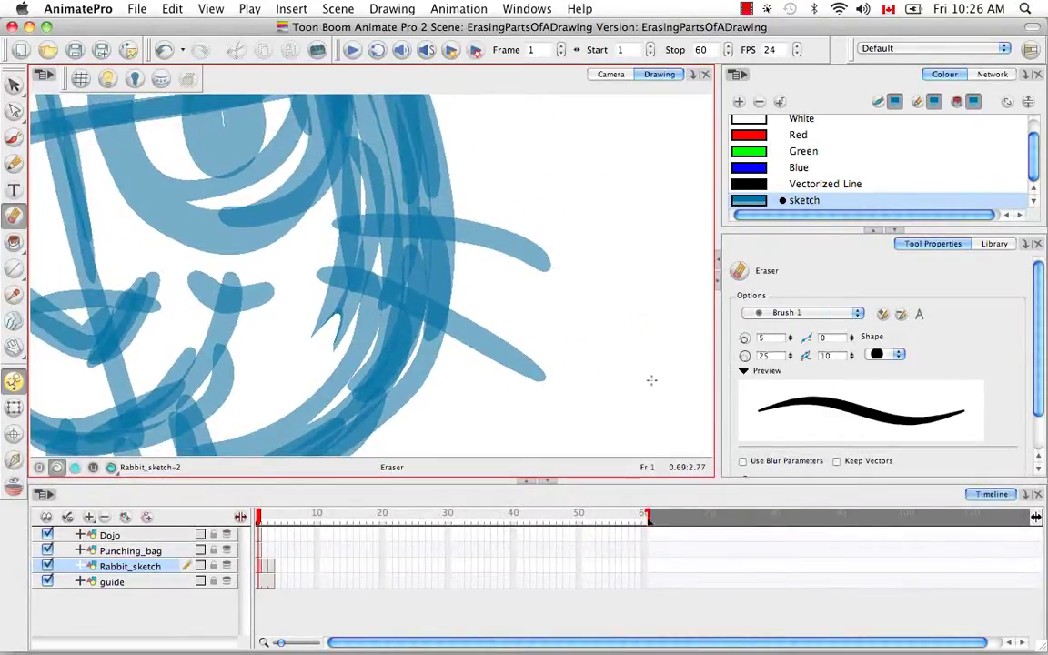
{"action": "left_click", "coordinate": [879, 234]}
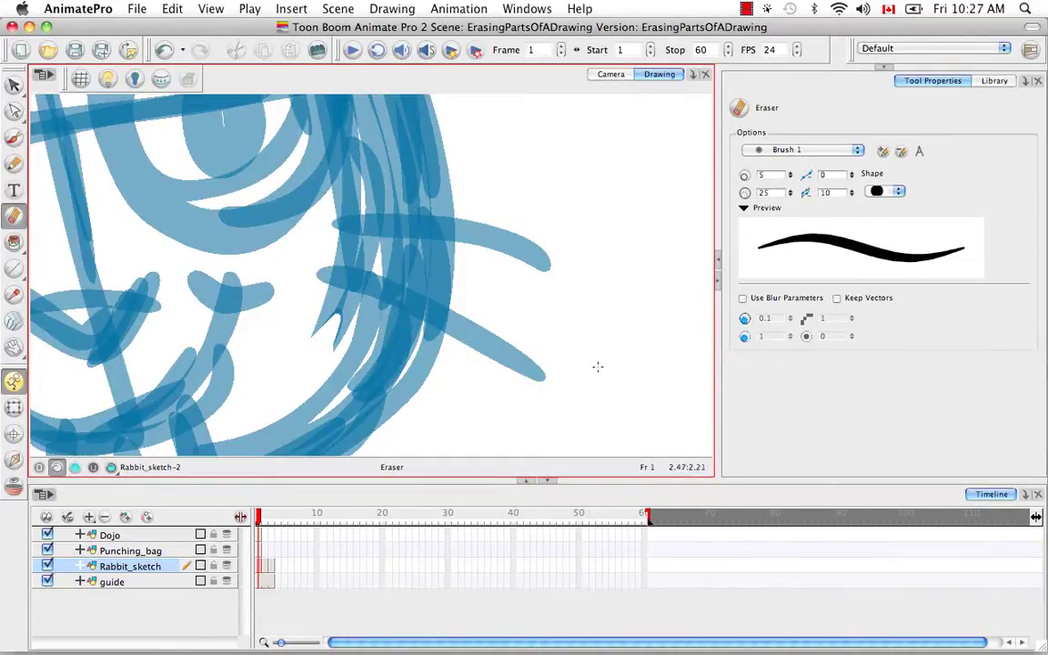
- Keep the Brush 1 eraser preset and set its smoothing to 5
{"action": "left_click", "coordinate": [857, 153]}
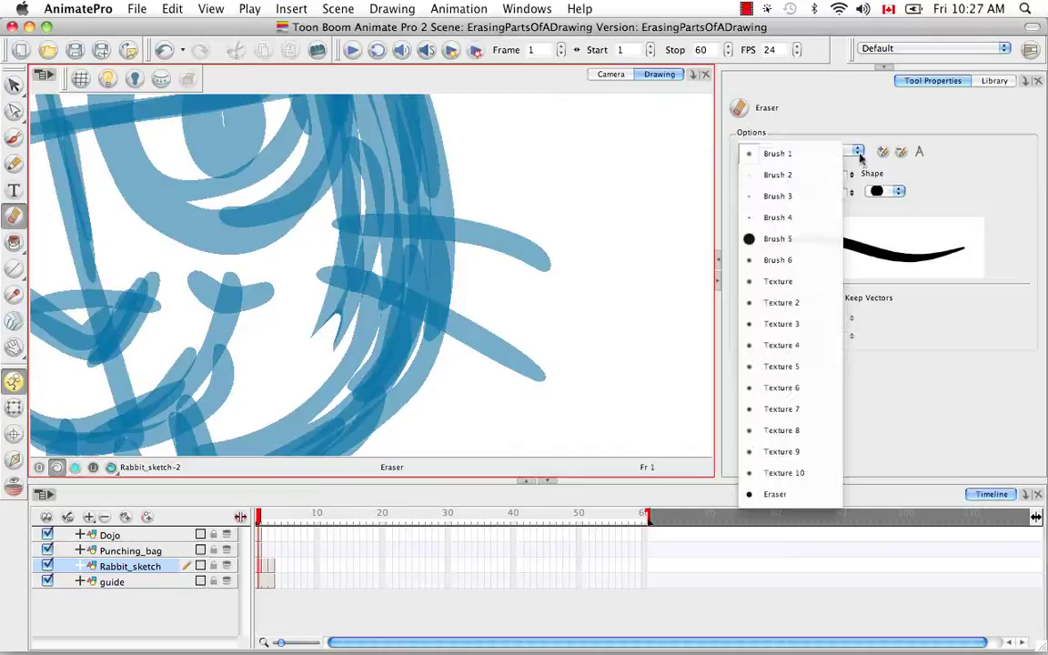
{"action": "left_click", "coordinate": [794, 155]}
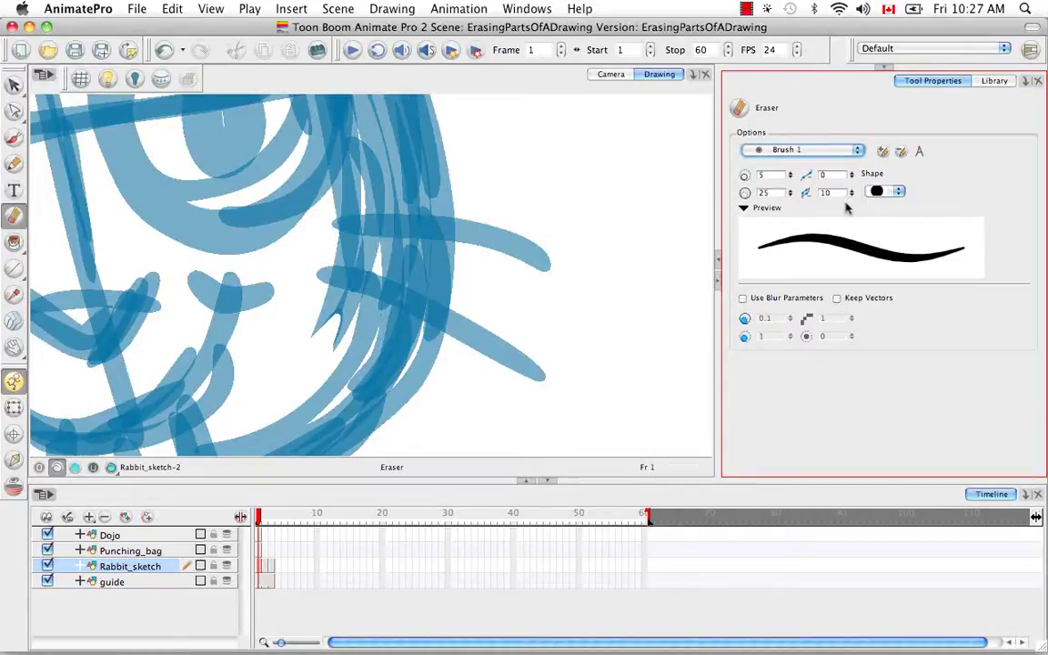
{"action": "left_click", "coordinate": [827, 175]}
{"action": "type", "text": "5"}
- Erase a tapering trail down the blue strokes beside the rabbit's eye
{"action": "key", "text": "space"}
{"action": "left_click_drag", "start_coordinate": [531, 219], "coordinate": [586, 287]}
{"action": "mouse_move", "coordinate": [423, 169]}
{"action": "left_mouse_down"}
{"action": "mouse_move", "coordinate": [460, 275]}
{"action": "mouse_move", "coordinate": [482, 281]}
{"action": "left_mouse_up"}
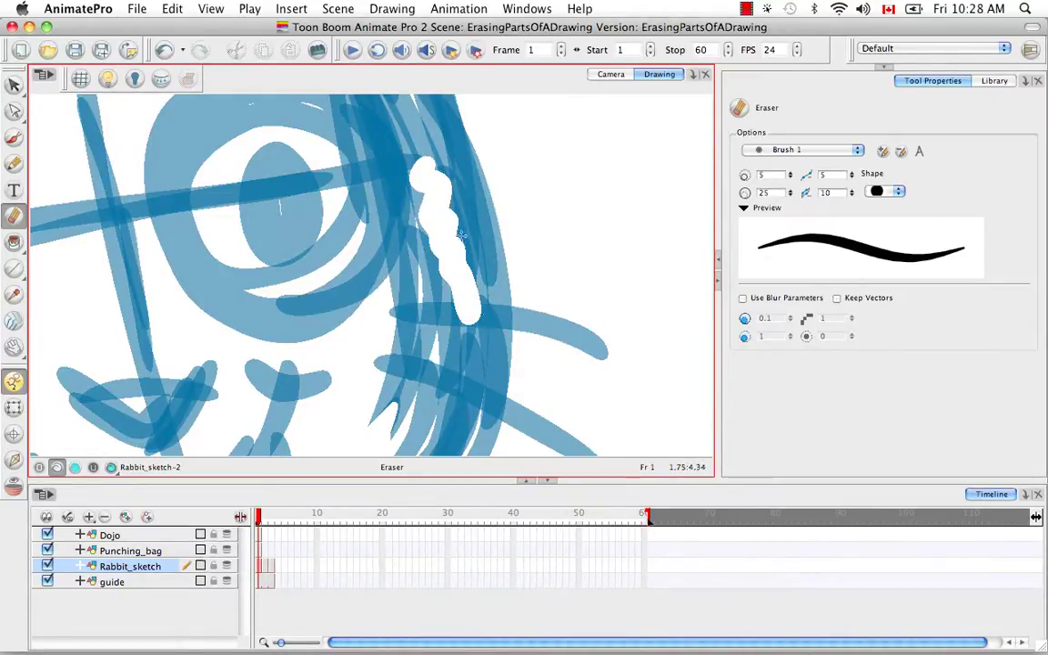
- Undo the eye-side erase trail, erase it again, and undo that second trail too
{"action": "key", "text": "super+z"}
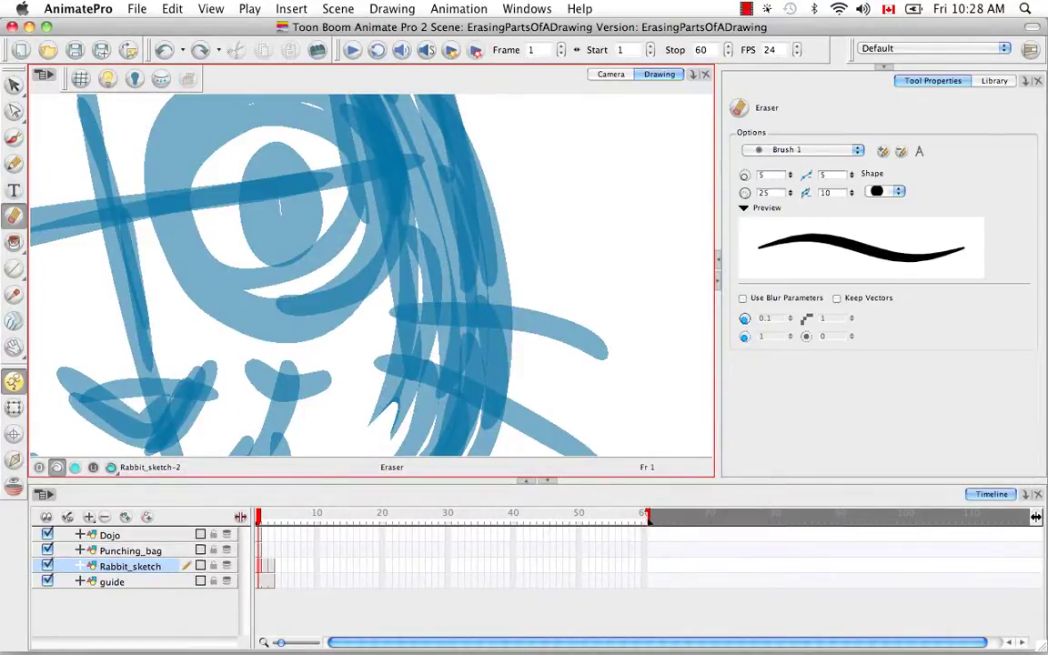
{"action": "left_click_drag", "start_coordinate": [423, 173], "coordinate": [464, 273]}
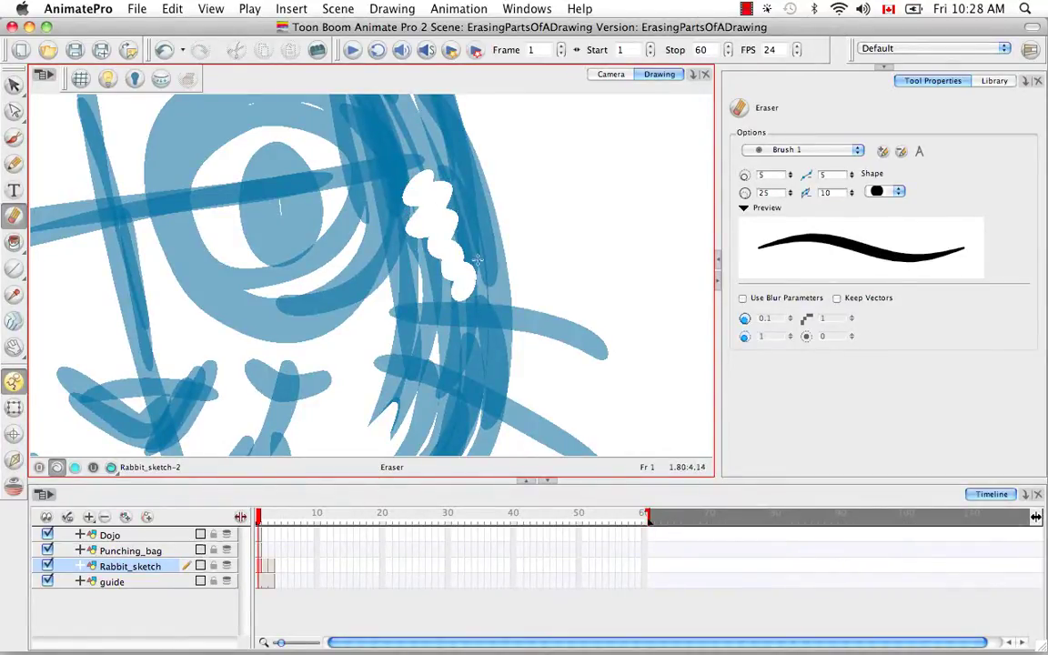
{"action": "key", "text": "super+z"}
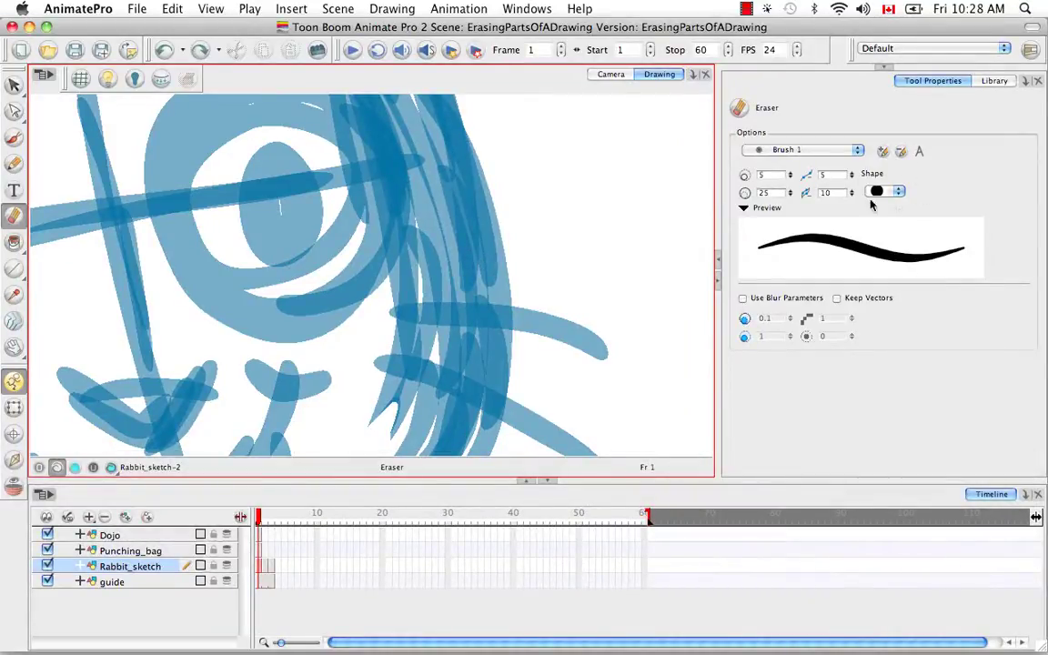
- Give the eraser a slanted calligraphic tip, try it on the strokes, and undo the test
{"action": "left_click", "coordinate": [899, 193]}
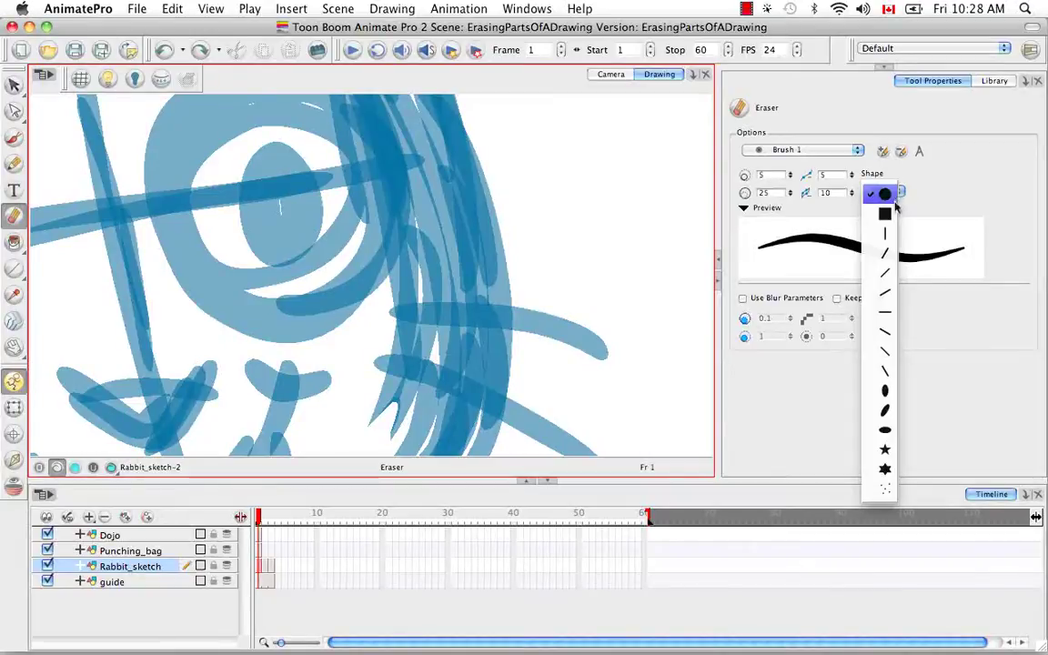
{"action": "left_click", "coordinate": [885, 410]}
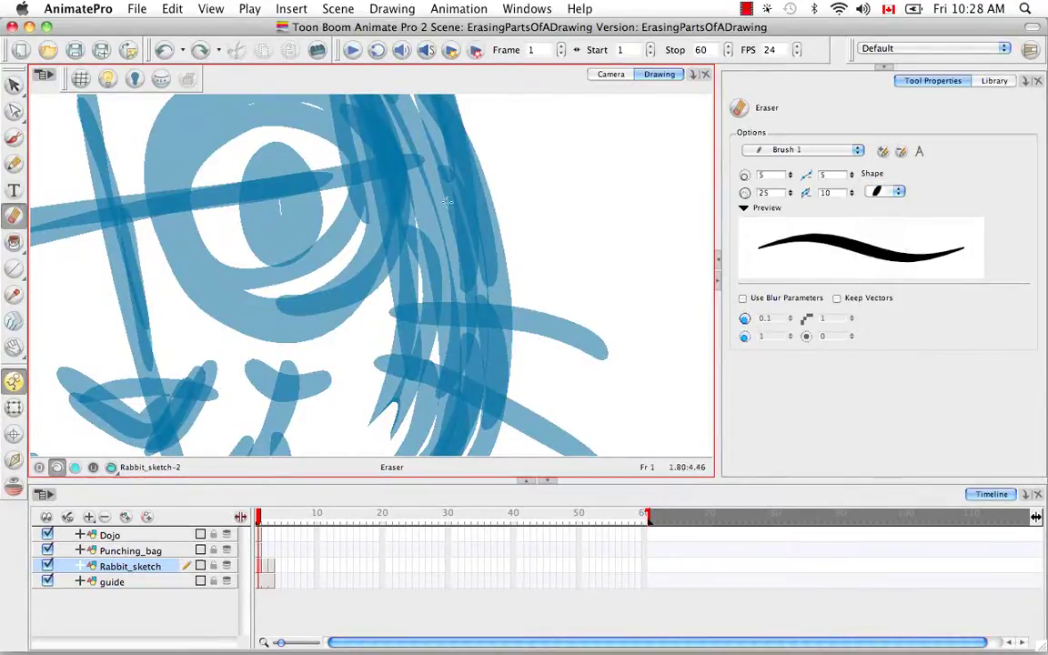
{"action": "left_click_drag", "start_coordinate": [443, 215], "coordinate": [405, 264]}
{"action": "key", "text": "super+z"}
- Set the eraser size range to 10.7–42.7 and smoothing to 6
{"action": "mouse_move", "coordinate": [790, 193]}
{"action": "left_mouse_down"}
{"action": "mouse_move", "coordinate": [792, 145]}
{"action": "mouse_move", "coordinate": [792, 187]}
{"action": "mouse_move", "coordinate": [790, 160]}
{"action": "left_mouse_up"}
{"action": "left_click_drag", "start_coordinate": [851, 174], "coordinate": [852, 168]}
{"action": "left_click", "coordinate": [852, 192]}
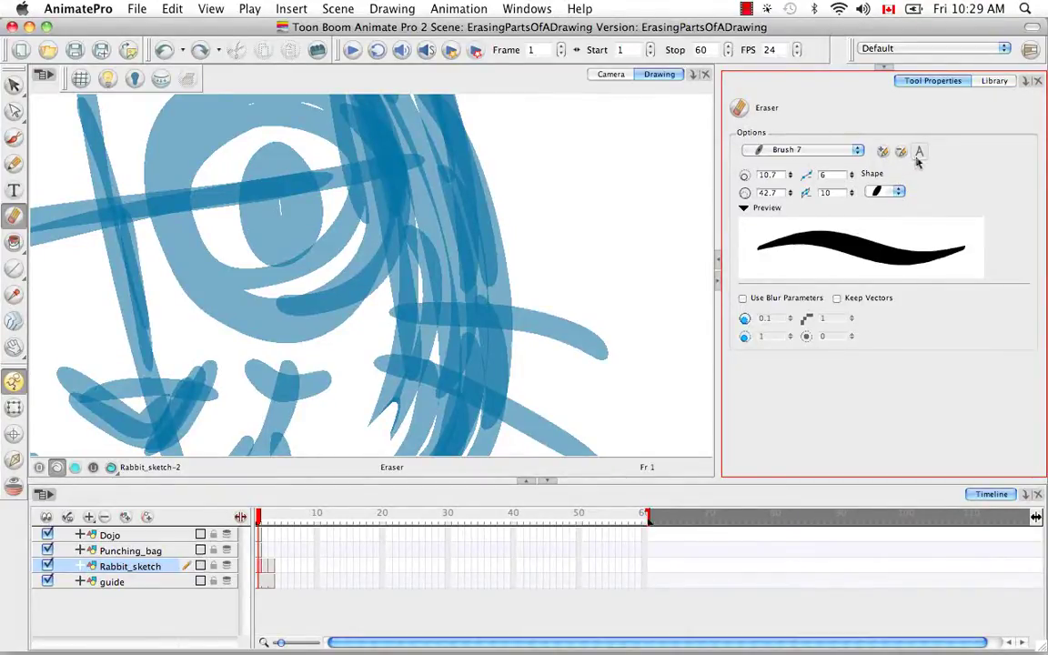
- Rename the Brush 7 eraser preset to myEraser
{"action": "left_click", "coordinate": [920, 152]}
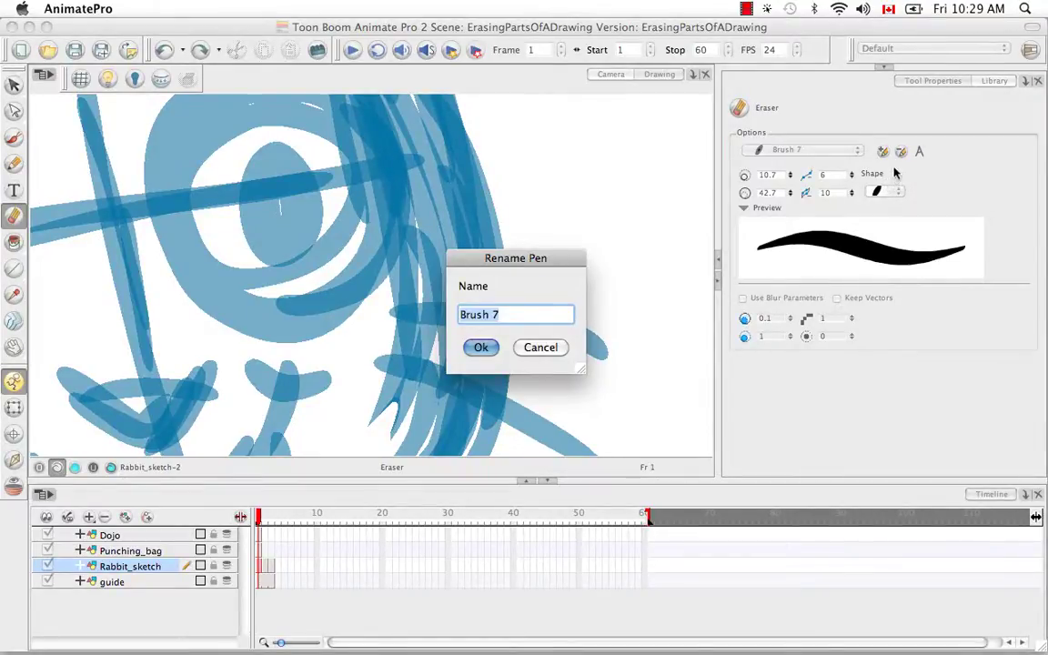
{"action": "key", "text": "BackSpace"}
{"action": "type", "text": "myE"}
{"action": "type", "text": "raser"}
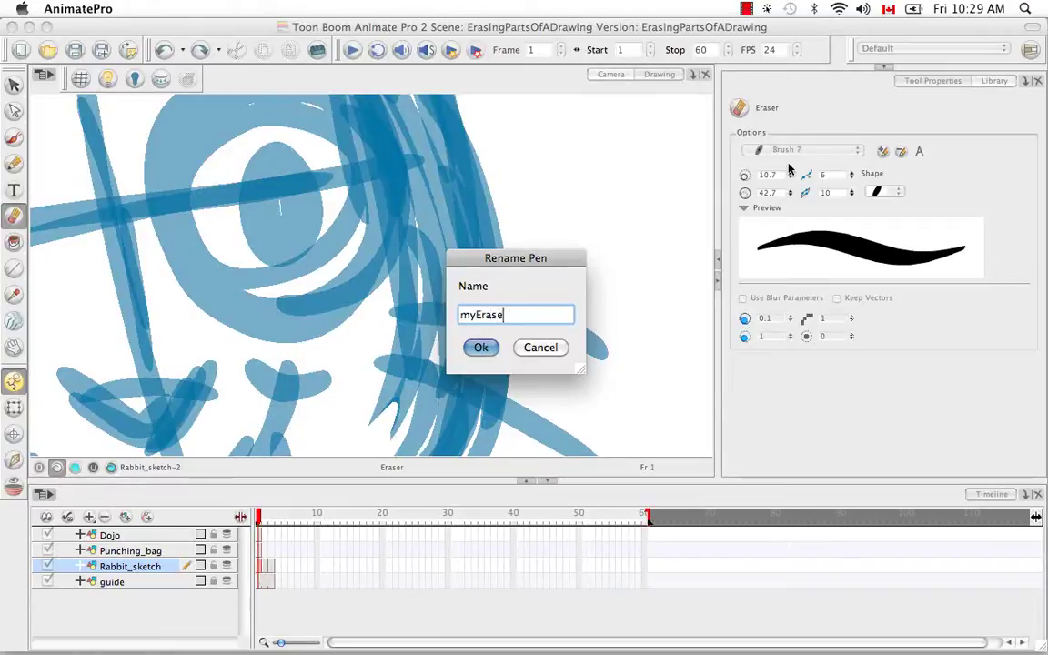
{"action": "left_click", "coordinate": [481, 349]}
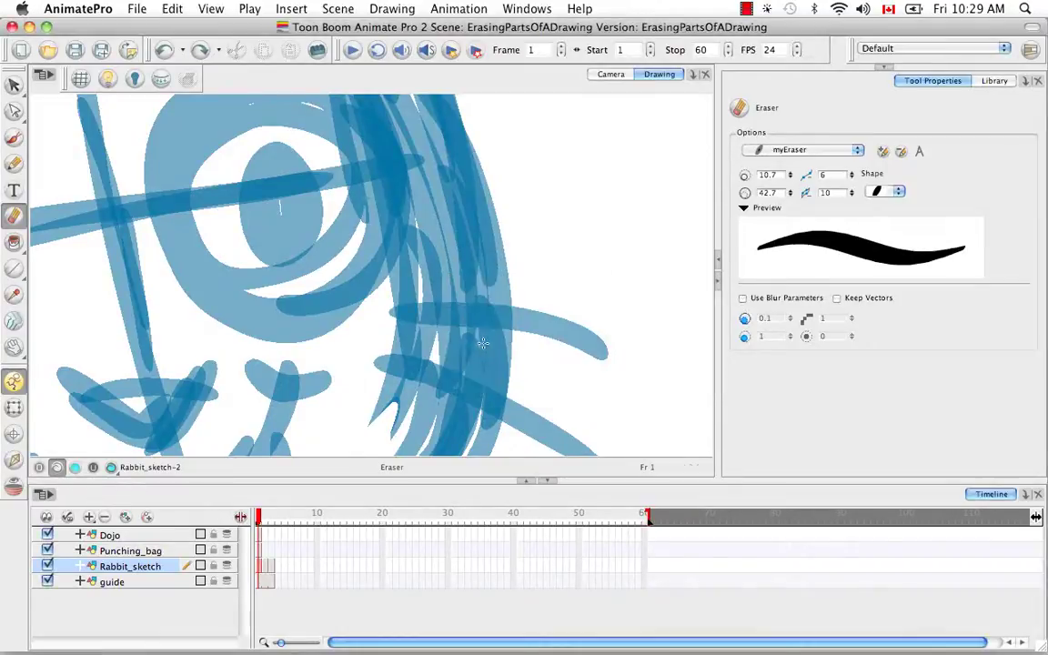
- Switch between the myEraser and standard Eraser presets in the preset list
{"action": "left_click", "coordinate": [857, 150]}
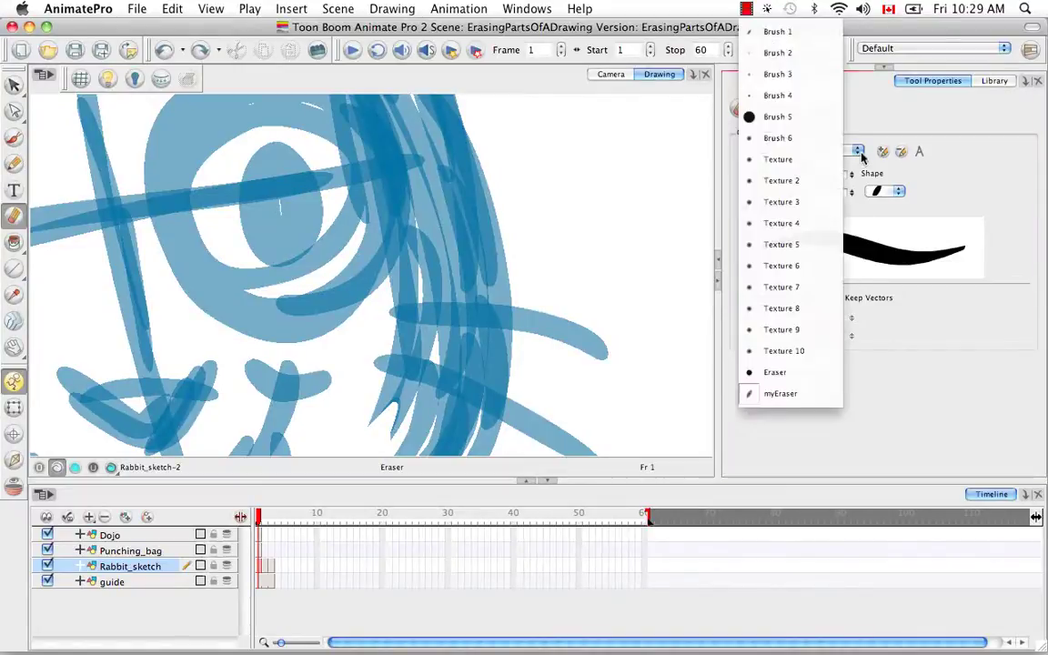
{"action": "left_click", "coordinate": [791, 394]}
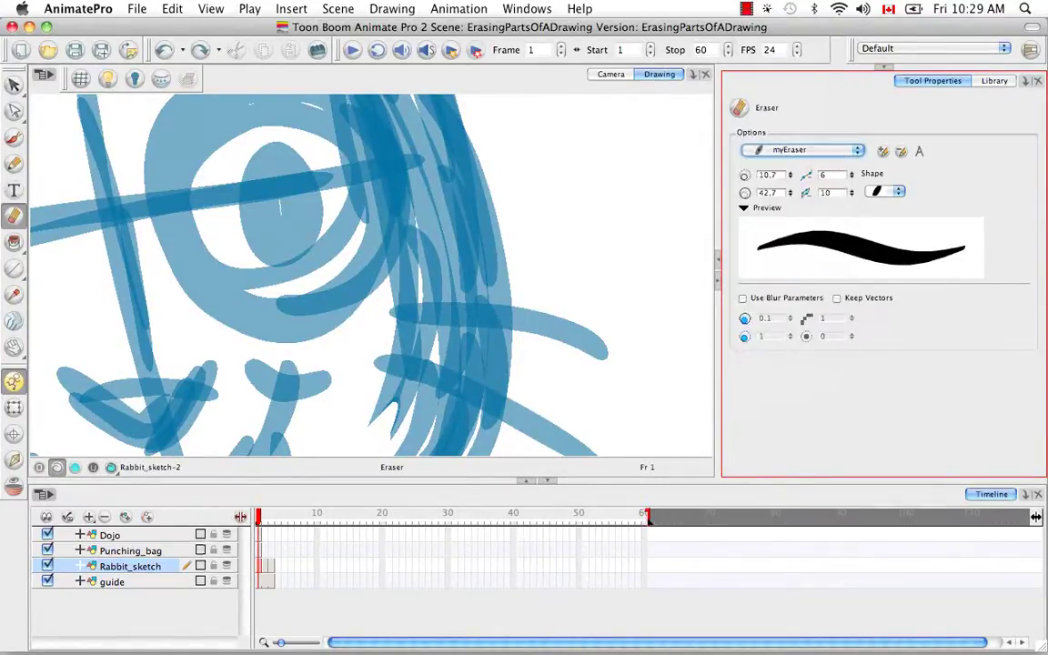
{"action": "left_click", "coordinate": [901, 155]}
{"action": "left_click", "coordinate": [858, 153]}
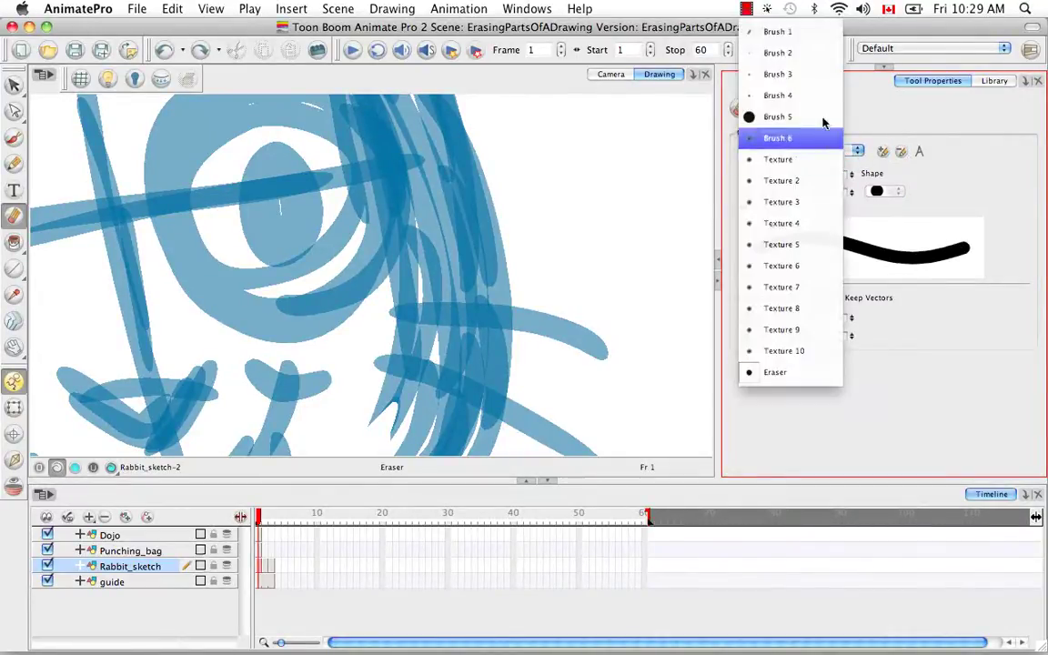
{"action": "left_click", "coordinate": [981, 199]}
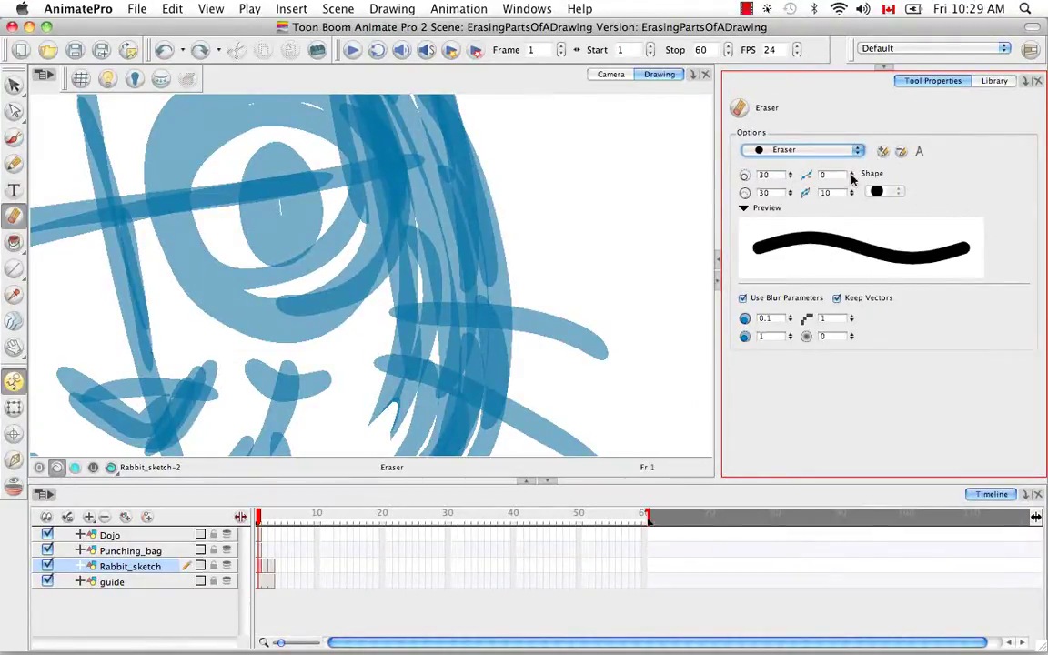
- Set the eraser to the Brush 1 preset with a round tip
{"action": "left_click", "coordinate": [775, 150]}
{"action": "left_click", "coordinate": [782, 30]}
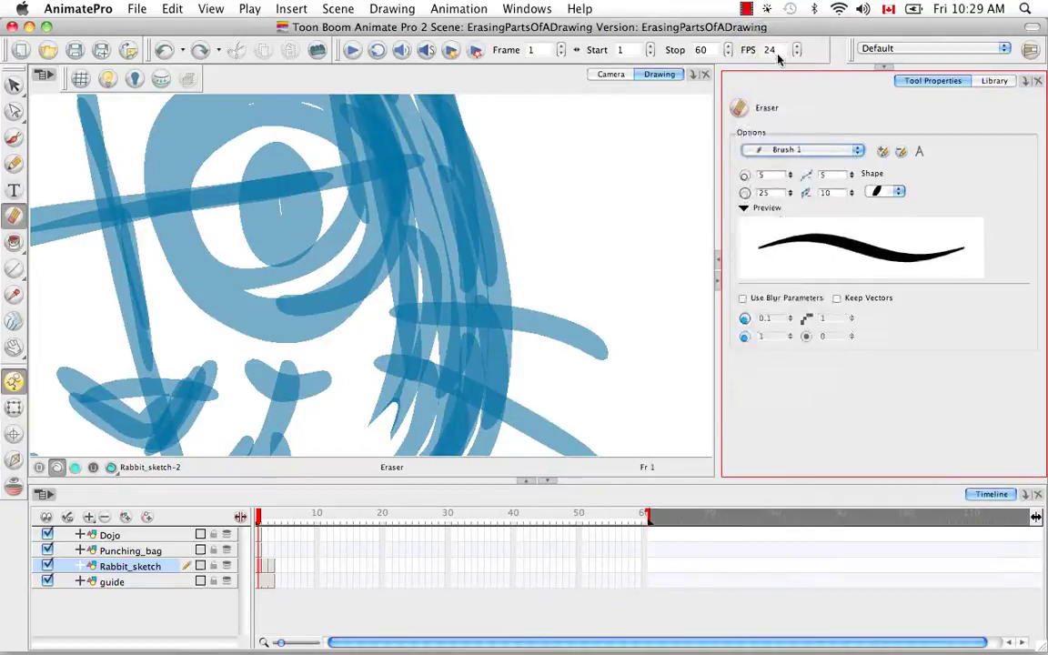
{"action": "left_click", "coordinate": [898, 191]}
{"action": "left_click", "coordinate": [882, 33]}
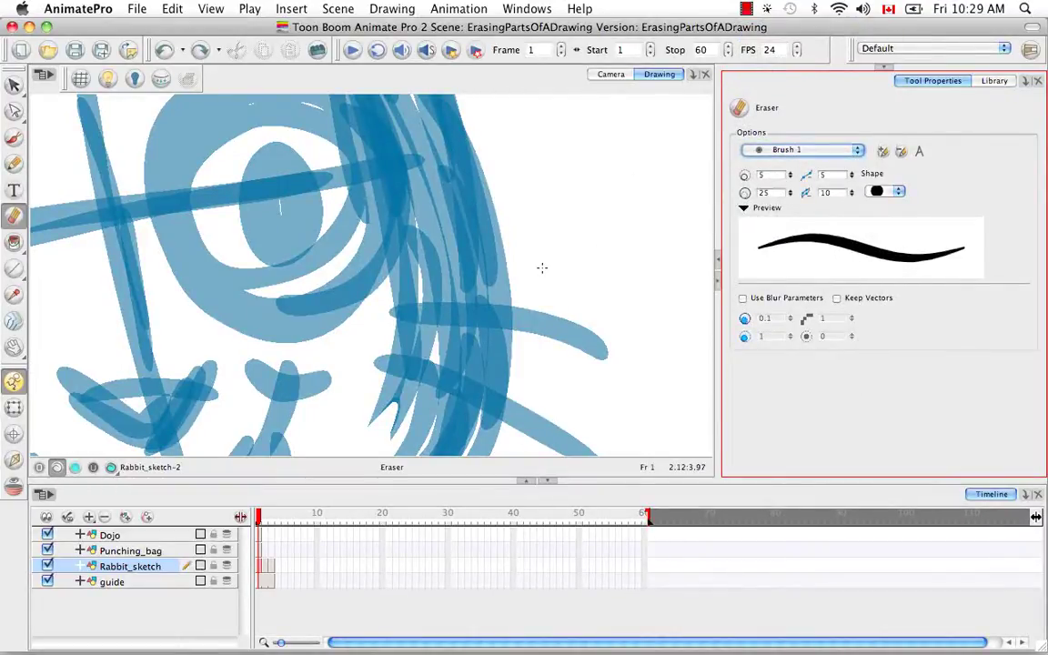
- Erase stray blue strokes on the lower curve and in a strip right of the rabbit's eye
{"action": "left_click_drag", "start_coordinate": [528, 292], "coordinate": [566, 220]}
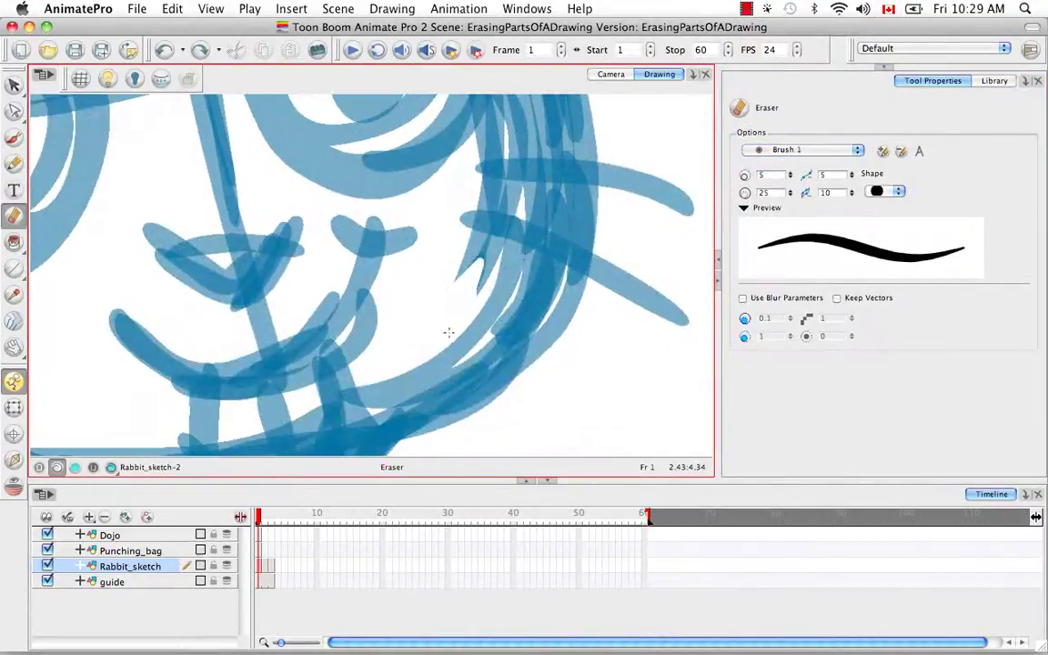
{"action": "mouse_move", "coordinate": [375, 373]}
{"action": "left_mouse_down"}
{"action": "mouse_move", "coordinate": [434, 356]}
{"action": "mouse_move", "coordinate": [370, 393]}
{"action": "mouse_move", "coordinate": [381, 392]}
{"action": "mouse_move", "coordinate": [368, 379]}
{"action": "mouse_move", "coordinate": [373, 397]}
{"action": "mouse_move", "coordinate": [448, 356]}
{"action": "mouse_move", "coordinate": [485, 296]}
{"action": "mouse_move", "coordinate": [456, 333]}
{"action": "mouse_move", "coordinate": [470, 336]}
{"action": "mouse_move", "coordinate": [506, 285]}
{"action": "mouse_move", "coordinate": [490, 319]}
{"action": "mouse_move", "coordinate": [436, 359]}
{"action": "mouse_move", "coordinate": [513, 293]}
{"action": "mouse_move", "coordinate": [495, 331]}
{"action": "mouse_move", "coordinate": [531, 270]}
{"action": "mouse_move", "coordinate": [470, 263]}
{"action": "mouse_move", "coordinate": [471, 281]}
{"action": "mouse_move", "coordinate": [457, 280]}
{"action": "mouse_move", "coordinate": [468, 284]}
{"action": "mouse_move", "coordinate": [472, 250]}
{"action": "mouse_move", "coordinate": [459, 245]}
{"action": "mouse_move", "coordinate": [530, 255]}
{"action": "left_mouse_up"}
{"action": "scroll", "coordinate": [500, 157], "scroll_direction": "up", "scroll_amount": 3}
{"action": "mouse_move", "coordinate": [446, 291]}
{"action": "left_mouse_down"}
{"action": "mouse_move", "coordinate": [495, 320]}
{"action": "mouse_move", "coordinate": [566, 330]}
{"action": "mouse_move", "coordinate": [568, 344]}
{"action": "mouse_move", "coordinate": [510, 332]}
{"action": "mouse_move", "coordinate": [575, 328]}
{"action": "left_mouse_up"}
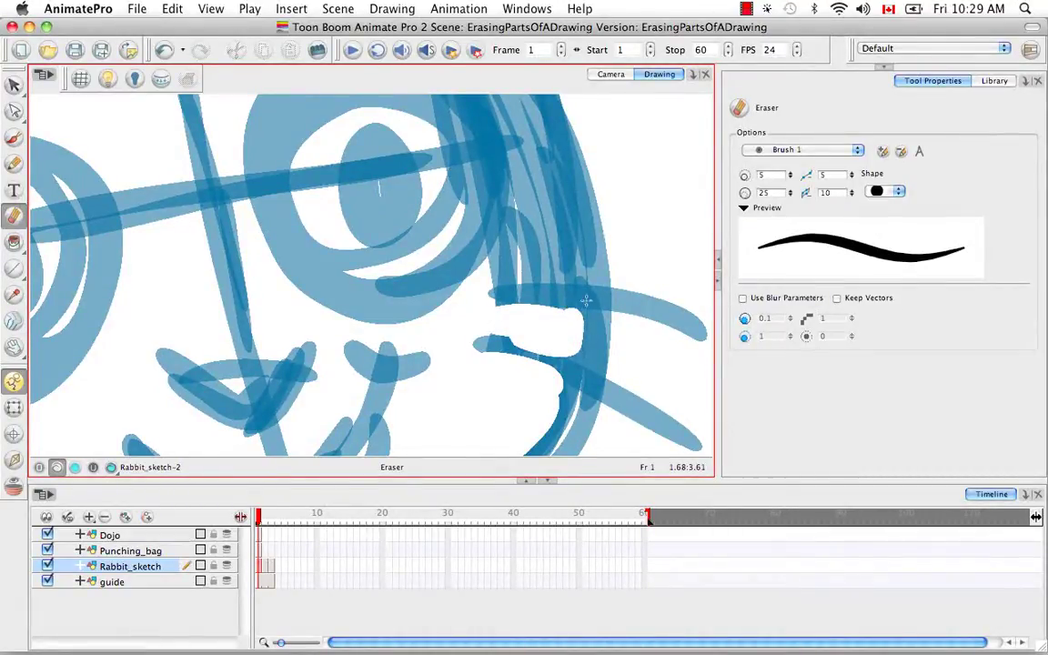
{"action": "scroll", "coordinate": [576, 213], "scroll_direction": "up", "scroll_amount": 3}
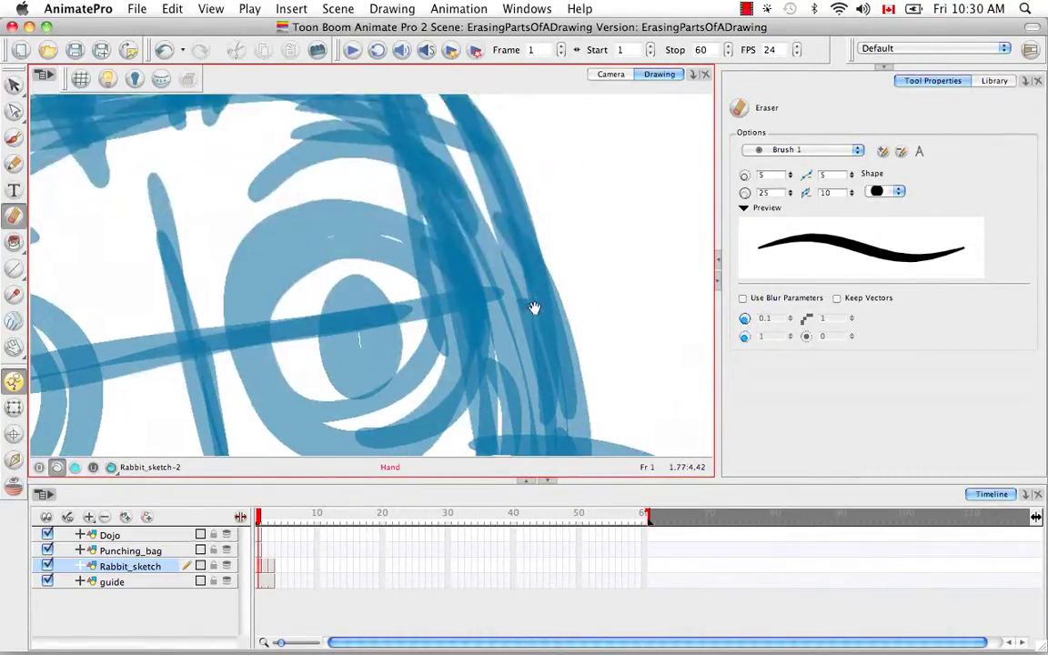
{"action": "mouse_move", "coordinate": [505, 364]}
{"action": "left_mouse_down"}
{"action": "mouse_move", "coordinate": [497, 213]}
{"action": "mouse_move", "coordinate": [478, 181]}
{"action": "mouse_move", "coordinate": [491, 196]}
{"action": "mouse_move", "coordinate": [513, 320]}
{"action": "mouse_move", "coordinate": [504, 188]}
{"action": "mouse_move", "coordinate": [545, 353]}
{"action": "mouse_move", "coordinate": [534, 331]}
{"action": "mouse_move", "coordinate": [520, 367]}
{"action": "left_mouse_up"}
{"action": "scroll", "coordinate": [423, 106], "scroll_direction": "up", "scroll_amount": 4}
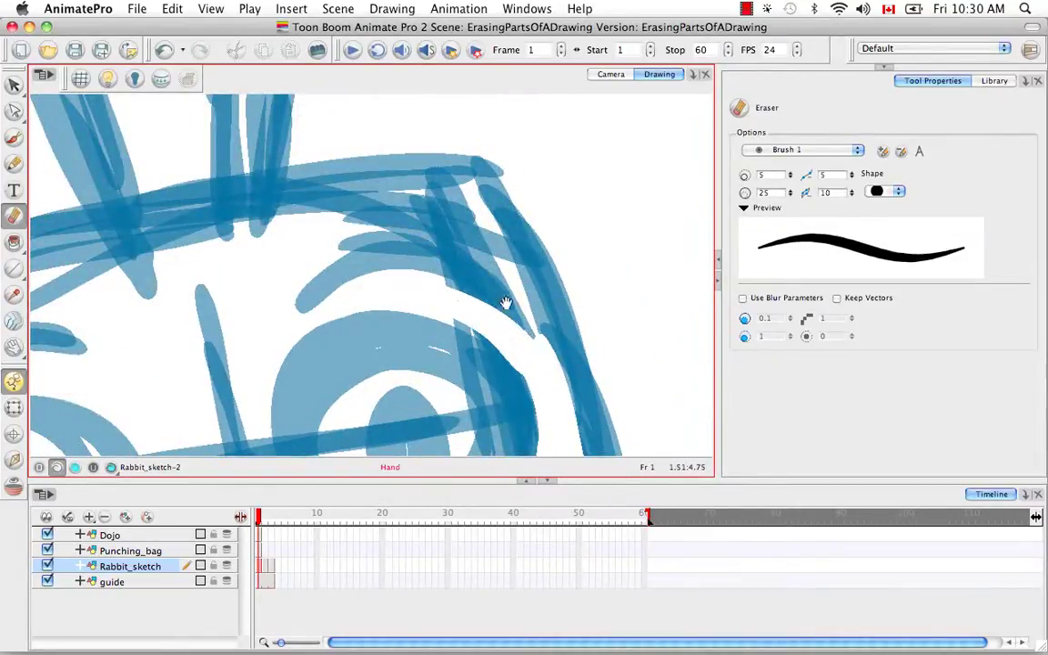
{"action": "key", "text": "2"}
{"action": "mouse_move", "coordinate": [637, 346]}
{"action": "left_mouse_down"}
{"action": "mouse_move", "coordinate": [657, 274]}
{"action": "mouse_move", "coordinate": [525, 160]}
{"action": "mouse_move", "coordinate": [393, 234]}
{"action": "mouse_move", "coordinate": [335, 246]}
{"action": "mouse_move", "coordinate": [286, 275]}
{"action": "mouse_move", "coordinate": [433, 243]}
{"action": "mouse_move", "coordinate": [339, 252]}
{"action": "mouse_move", "coordinate": [380, 210]}
{"action": "mouse_move", "coordinate": [292, 269]}
{"action": "mouse_move", "coordinate": [402, 218]}
{"action": "mouse_move", "coordinate": [459, 242]}
{"action": "left_mouse_up"}
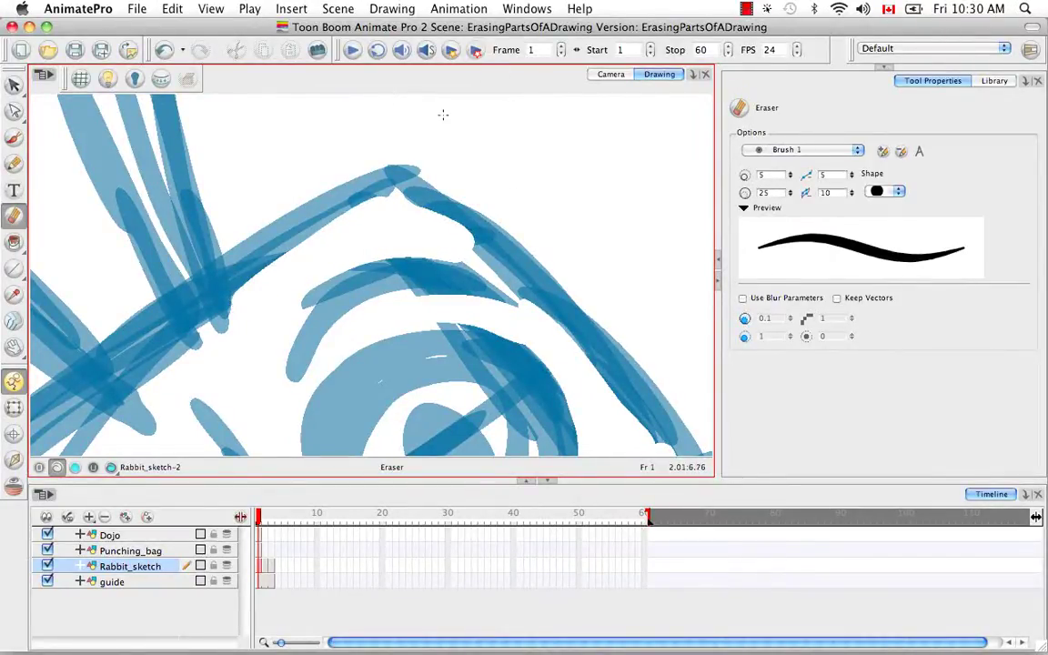
{"action": "scroll", "coordinate": [443, 109], "scroll_direction": "down", "scroll_amount": 5}
- Erase strokes on the head's upper-left outline, undoing one erase on the chin
{"action": "key", "text": "space"}
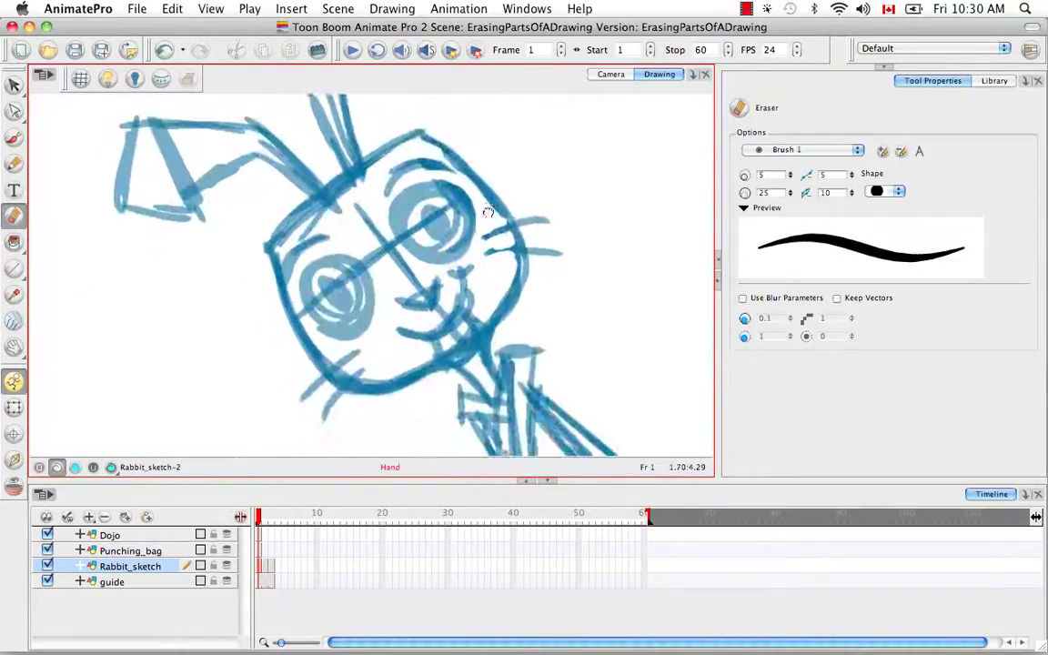
{"action": "left_click_drag", "start_coordinate": [475, 222], "coordinate": [461, 213]}
{"action": "mouse_move", "coordinate": [286, 230]}
{"action": "left_mouse_down"}
{"action": "mouse_move", "coordinate": [271, 192]}
{"action": "mouse_move", "coordinate": [308, 208]}
{"action": "mouse_move", "coordinate": [273, 186]}
{"action": "left_mouse_up"}
{"action": "key", "text": "space"}
{"action": "left_click_drag", "start_coordinate": [443, 341], "coordinate": [392, 276]}
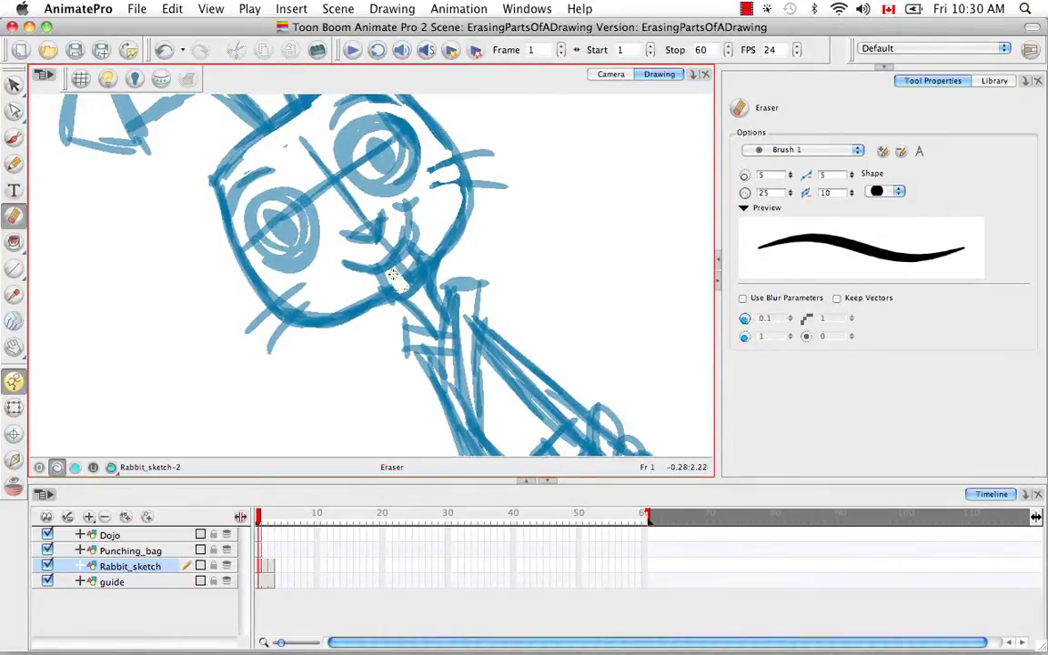
{"action": "key", "text": "super+z"}
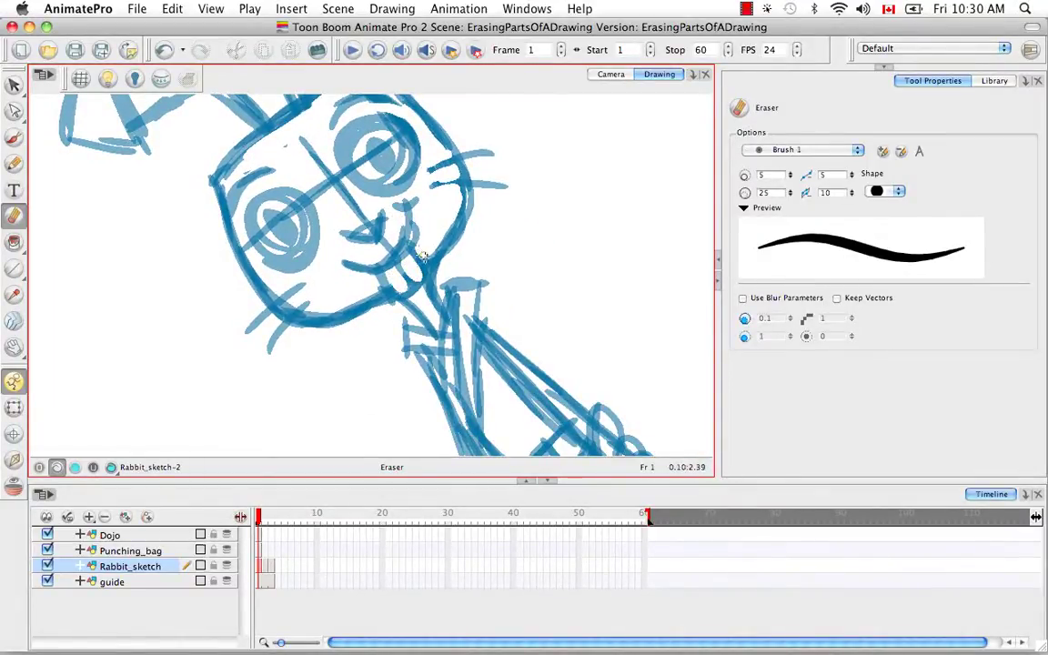
- Erase stray strokes beside the neck and along the body's left contour
{"action": "scroll", "coordinate": [474, 219], "scroll_direction": "down", "scroll_amount": 5}
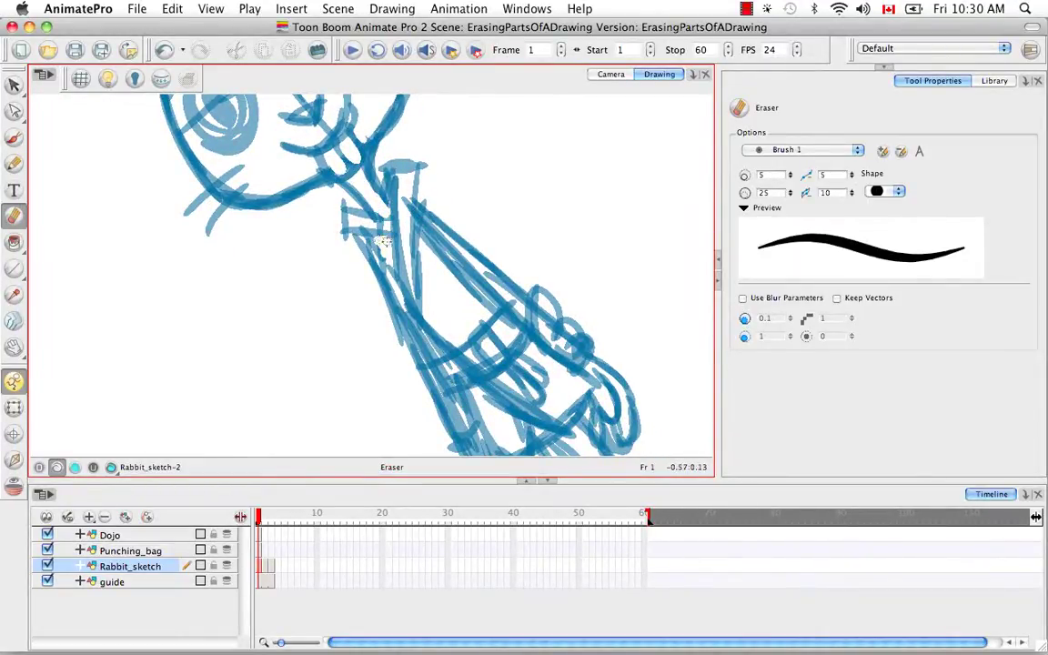
{"action": "scroll", "coordinate": [382, 227], "scroll_direction": "down", "scroll_amount": 5}
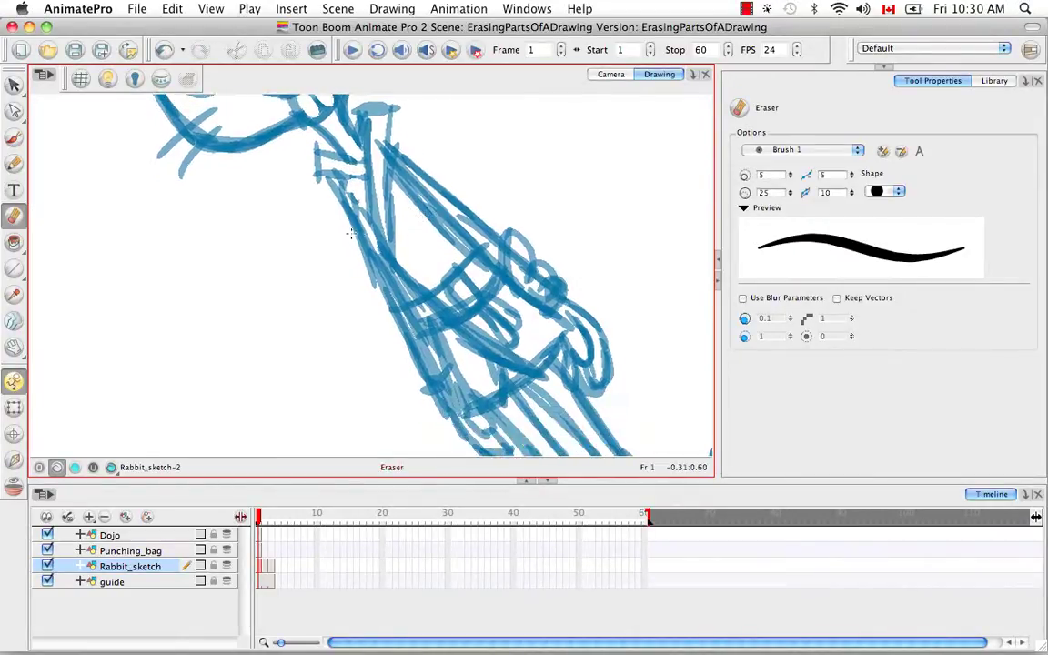
{"action": "left_click_drag", "start_coordinate": [338, 182], "coordinate": [369, 244]}
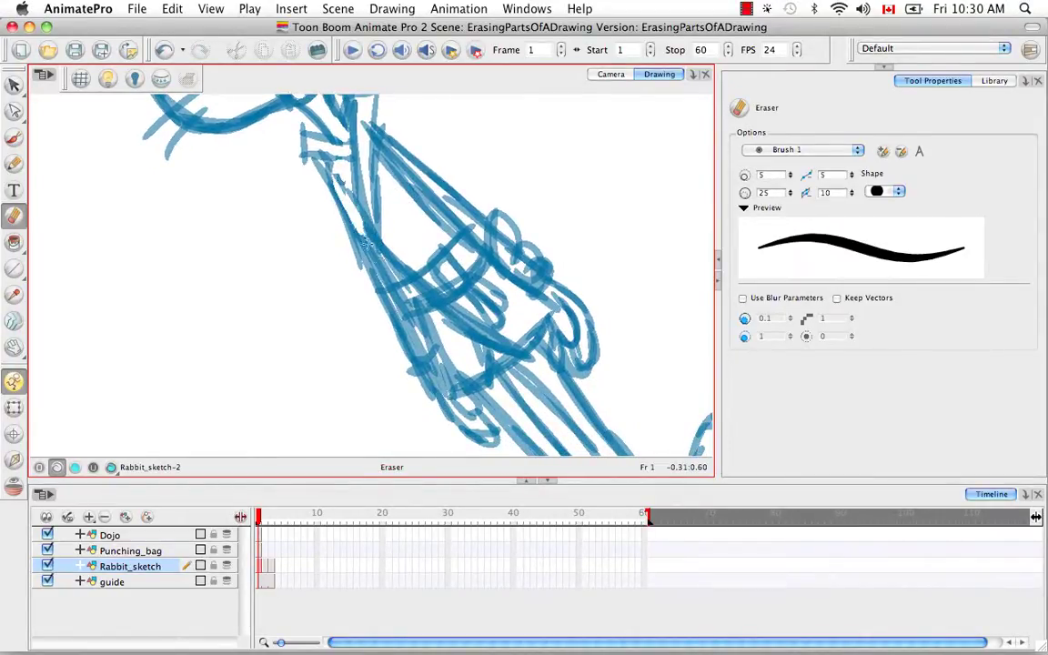
{"action": "mouse_move", "coordinate": [319, 195]}
{"action": "left_mouse_down"}
{"action": "mouse_move", "coordinate": [367, 302]}
{"action": "mouse_move", "coordinate": [360, 273]}
{"action": "mouse_move", "coordinate": [416, 338]}
{"action": "left_mouse_up"}
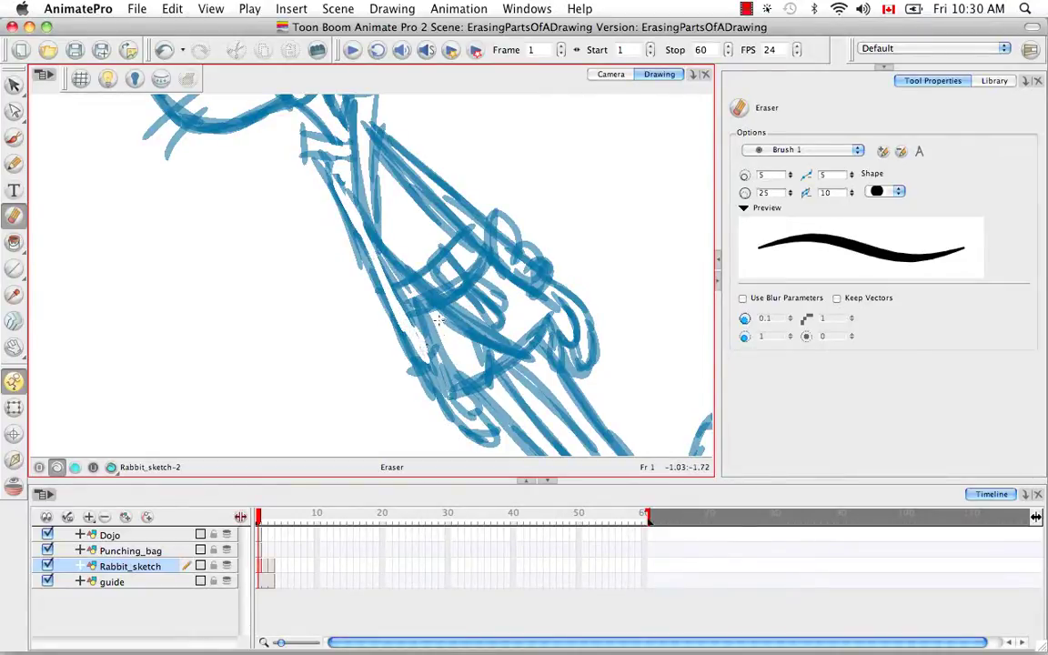
{"action": "scroll", "coordinate": [435, 318], "scroll_direction": "down", "scroll_amount": 3}
- Erase more of the rabbit body's left contour and a small patch of body strokes
{"action": "left_click_drag", "start_coordinate": [414, 335], "coordinate": [378, 298]}
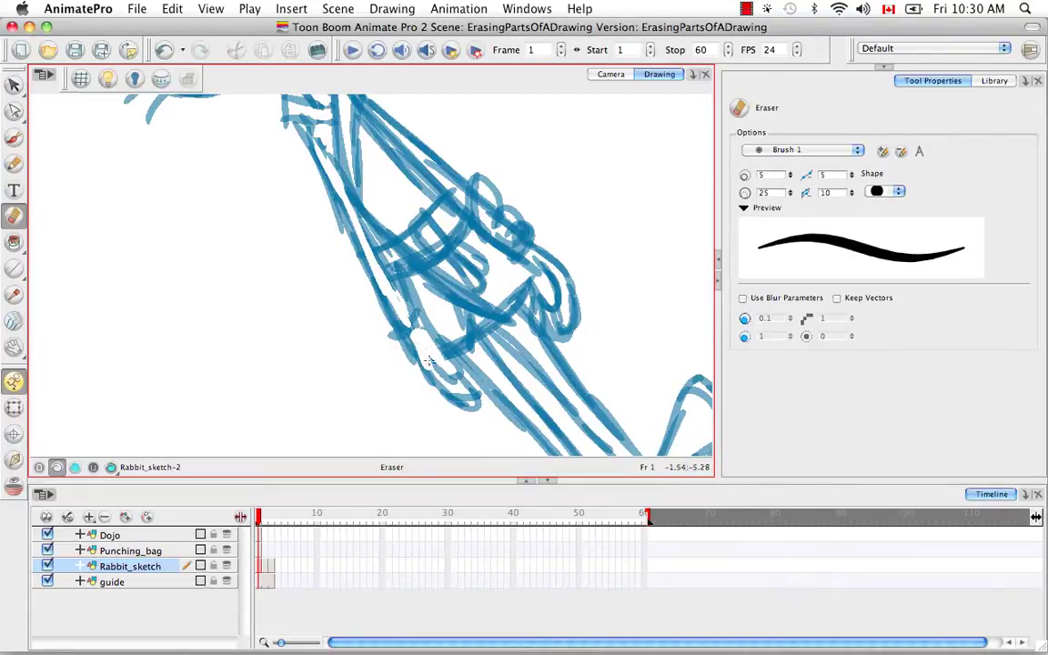
{"action": "left_click_drag", "start_coordinate": [438, 245], "coordinate": [427, 319]}
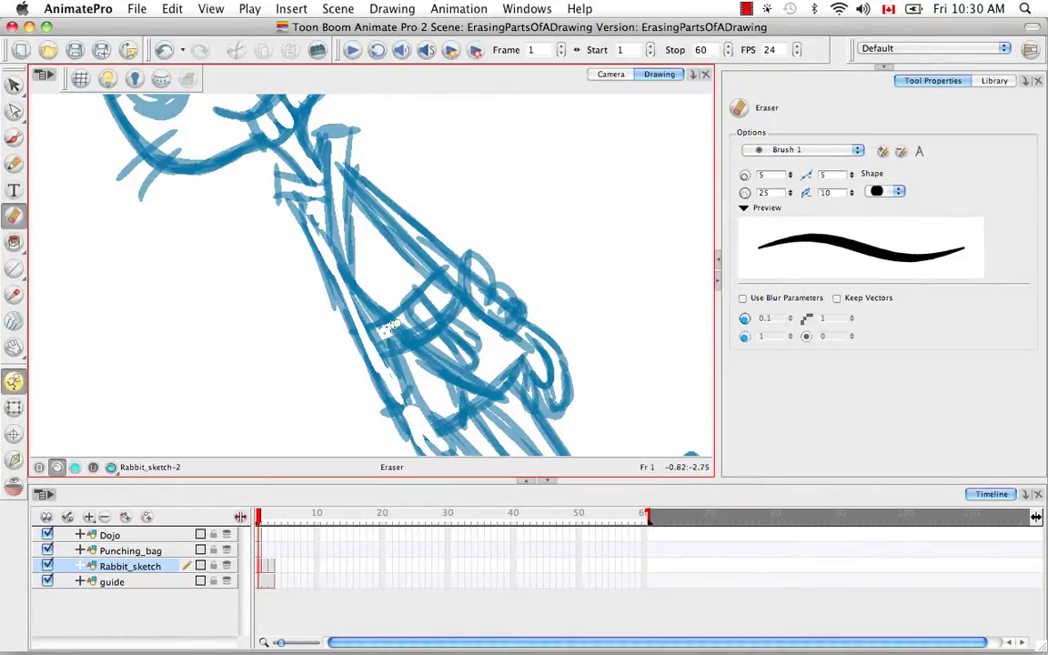
{"action": "mouse_move", "coordinate": [400, 332]}
{"action": "left_mouse_down"}
{"action": "mouse_move", "coordinate": [391, 340]}
{"action": "mouse_move", "coordinate": [408, 320]}
{"action": "left_mouse_up"}
{"action": "scroll", "coordinate": [401, 244], "scroll_direction": "down", "scroll_amount": 4}
{"action": "scroll", "coordinate": [401, 244], "scroll_direction": "right", "scroll_amount": 3}
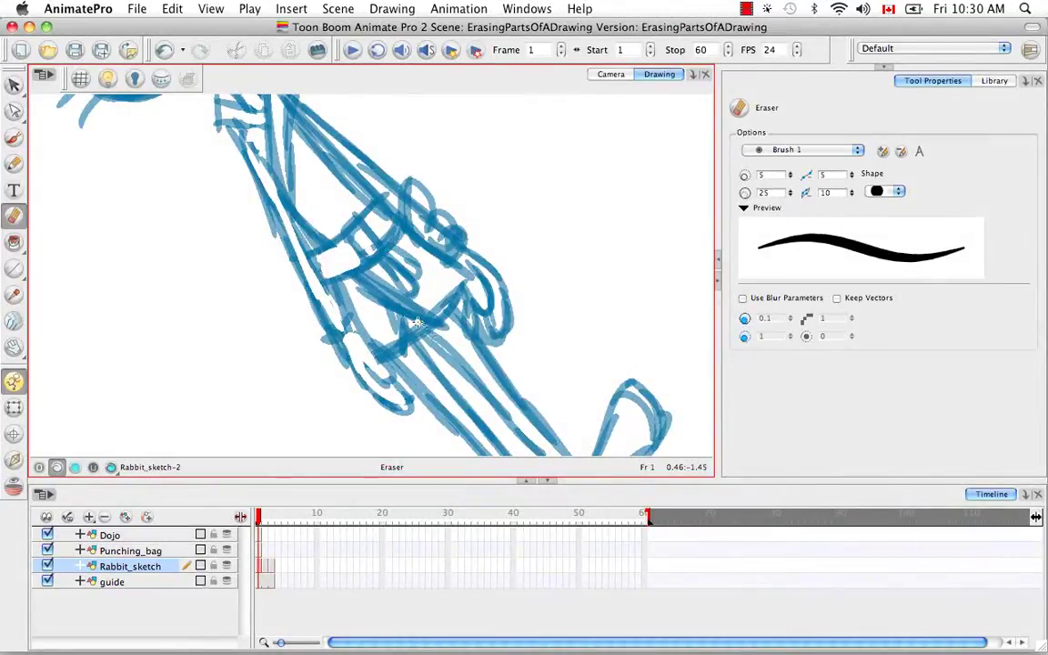
{"action": "scroll", "coordinate": [482, 334], "scroll_direction": "down", "scroll_amount": 2}
{"action": "scroll", "coordinate": [481, 334], "scroll_direction": "right", "scroll_amount": 2}
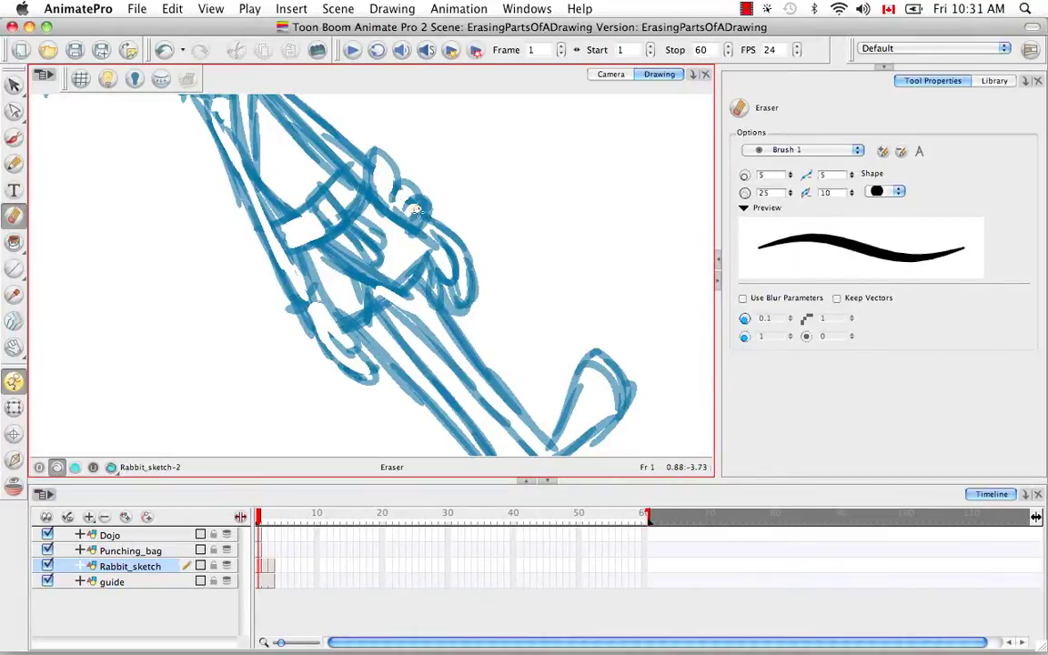
{"action": "scroll", "coordinate": [496, 250], "scroll_direction": "down", "scroll_amount": 4}
{"action": "scroll", "coordinate": [497, 250], "scroll_direction": "right", "scroll_amount": 2}
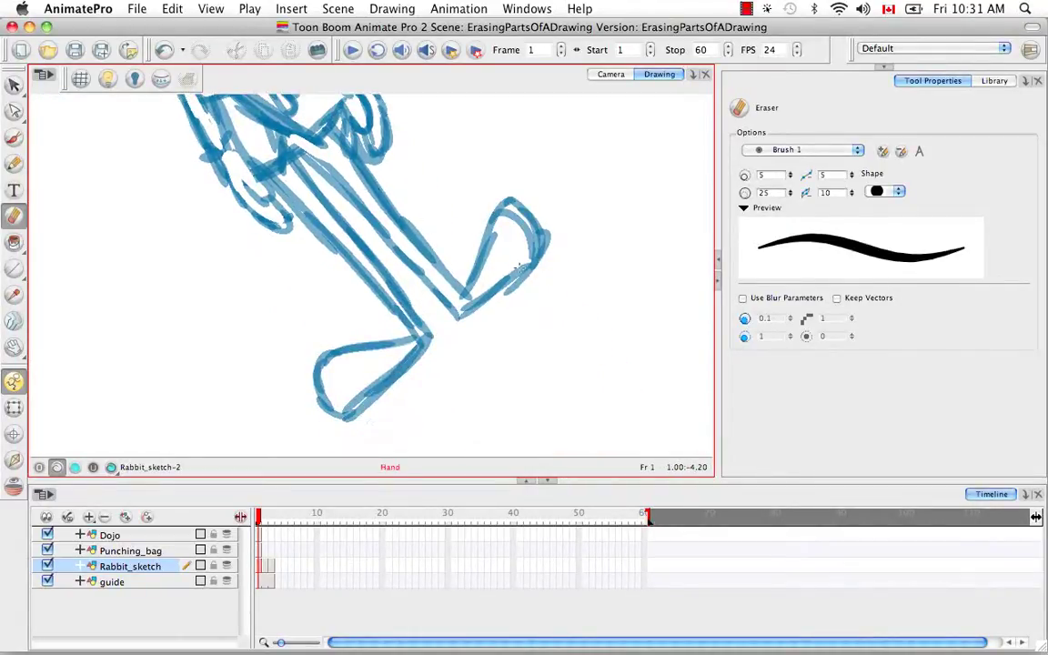
- Undo the erase on the foot loop and reset the view to the whole rabbit
{"action": "left_click_drag", "start_coordinate": [523, 284], "coordinate": [551, 222]}
{"action": "key", "text": "super+z"}
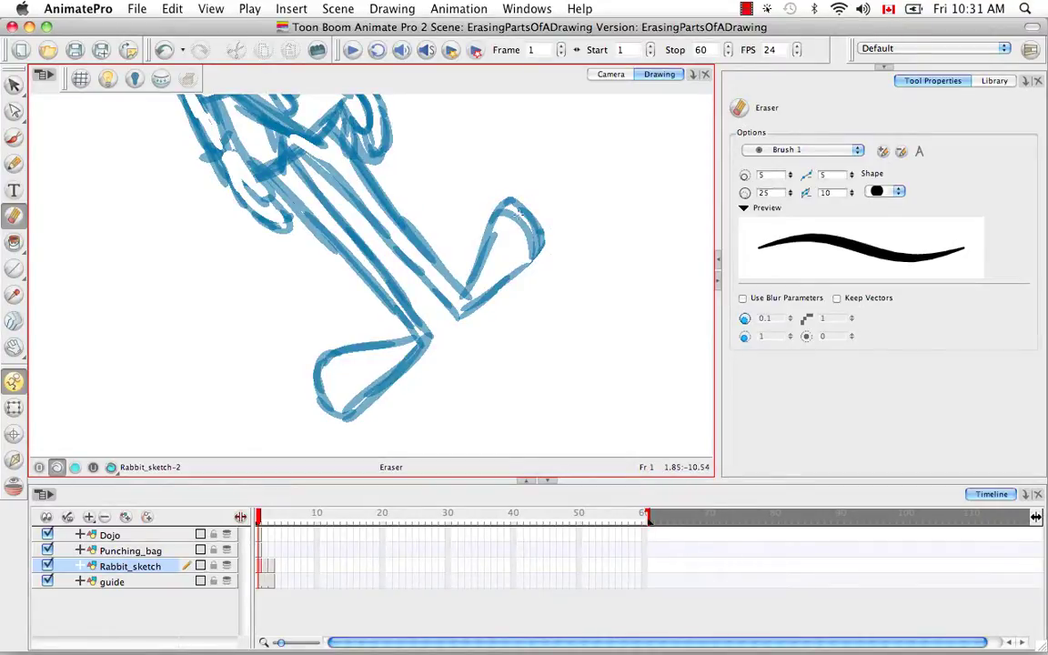
{"action": "key", "text": "shift+m"}
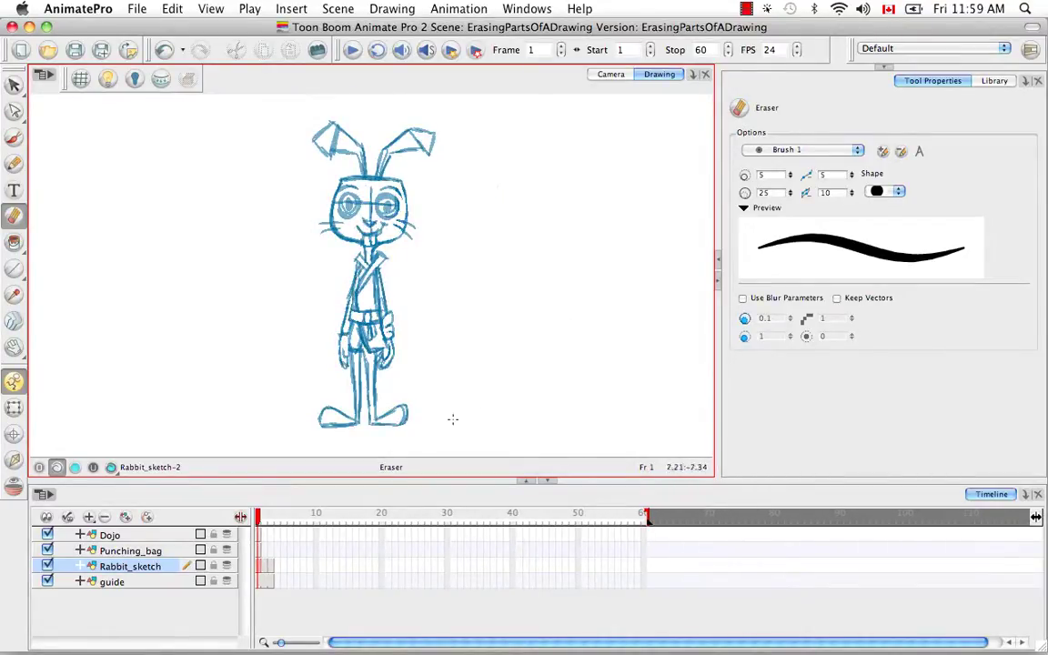
- Review the grey rabbit at frame 2, the side-view rabbit at frame 3, then the Punching_bag drawing
{"action": "left_click", "coordinate": [265, 568]}
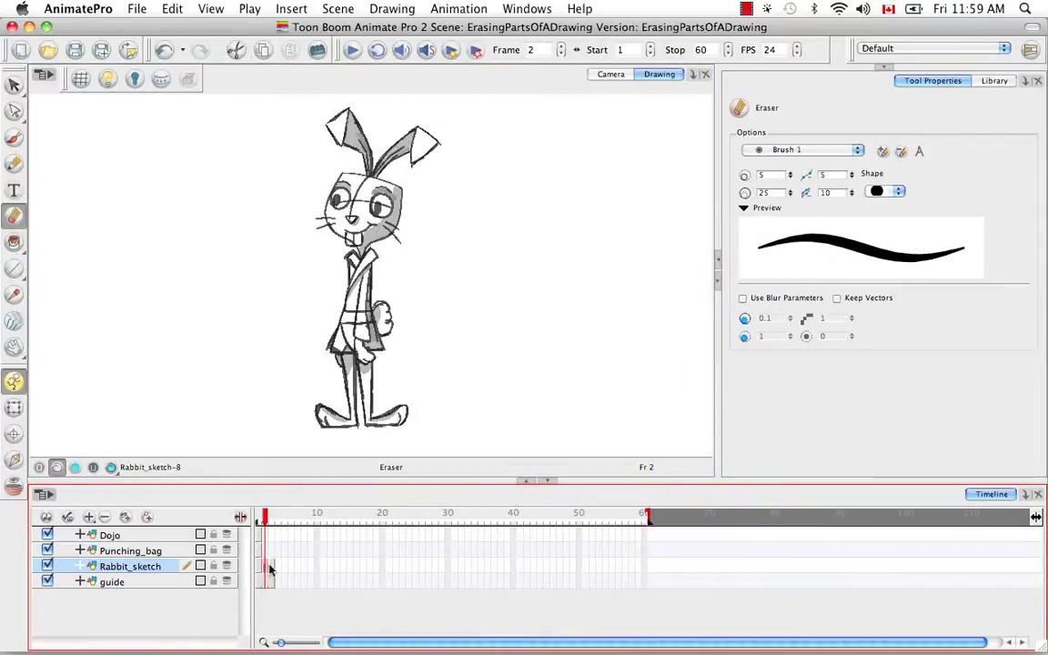
{"action": "left_click", "coordinate": [271, 569]}
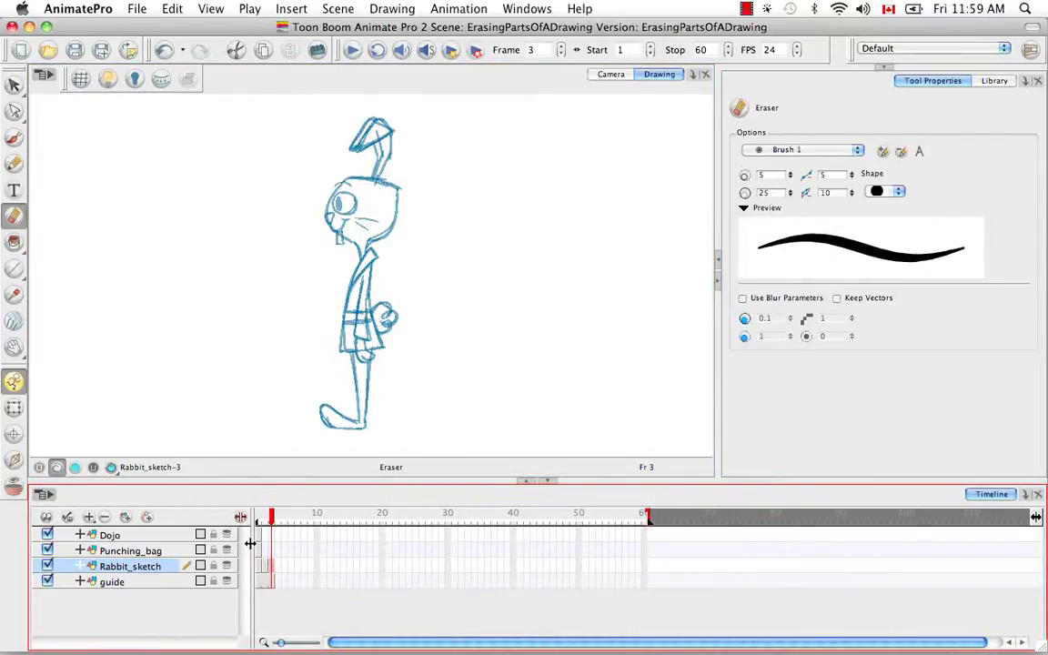
{"action": "left_click", "coordinate": [259, 552]}
{"action": "left_click", "coordinate": [259, 537]}
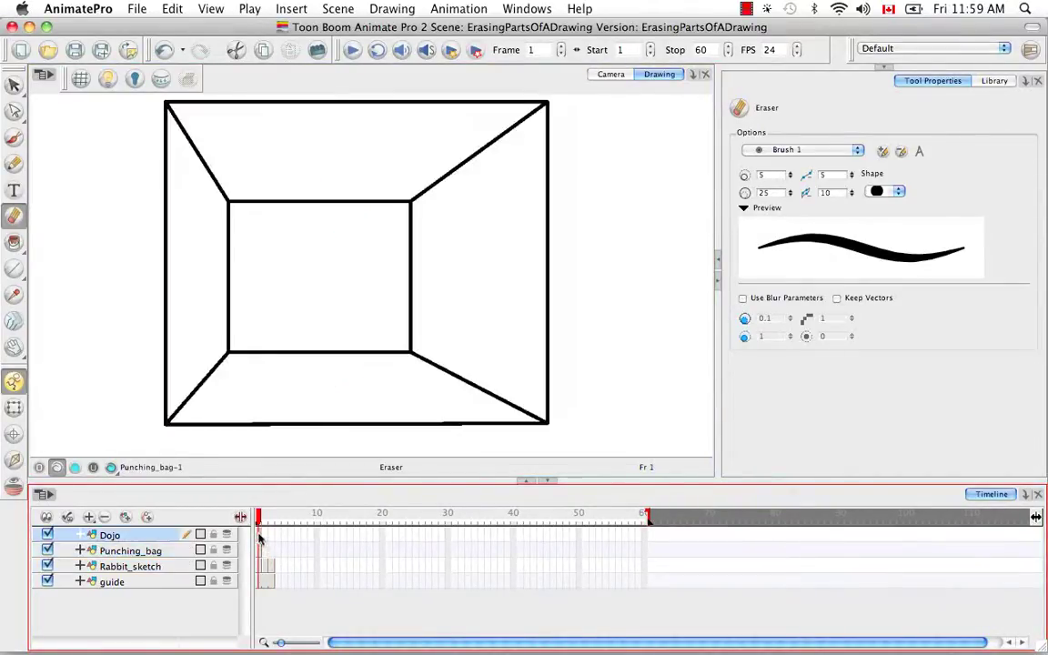